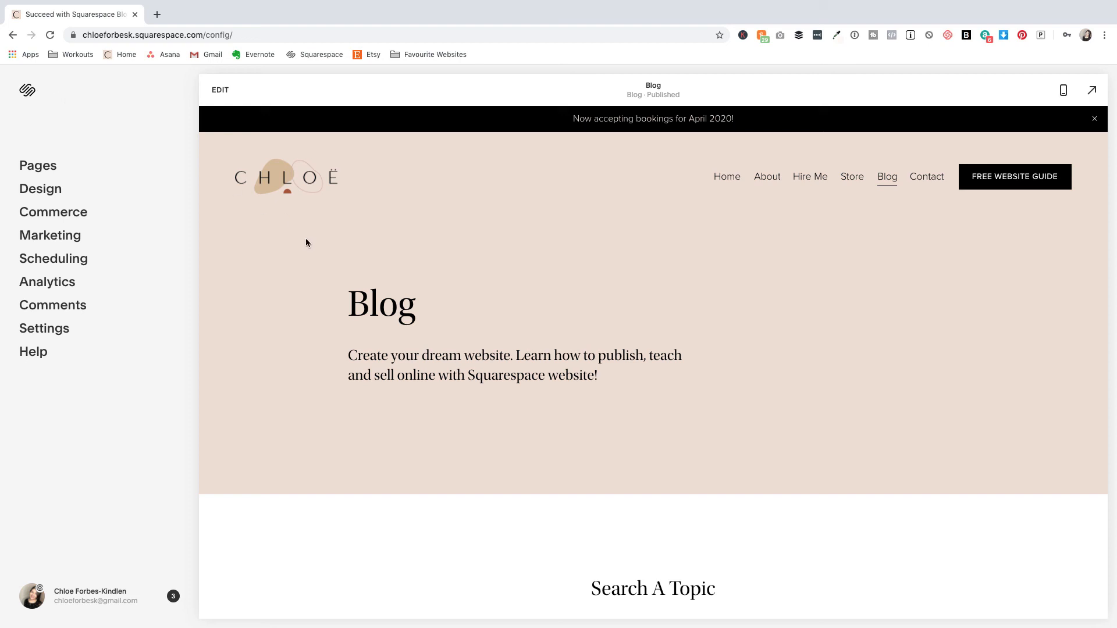
- Open the Blog page's settings and review its general options, from page title to posts per page
scroll(306, 238, down, 1)
click(50, 170)
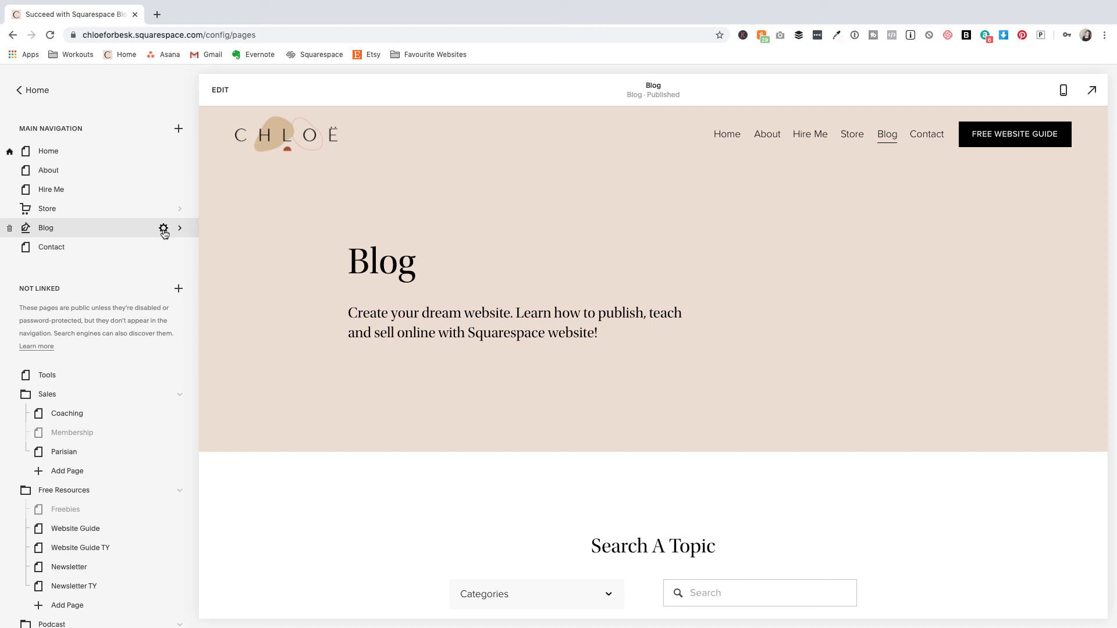
click(162, 229)
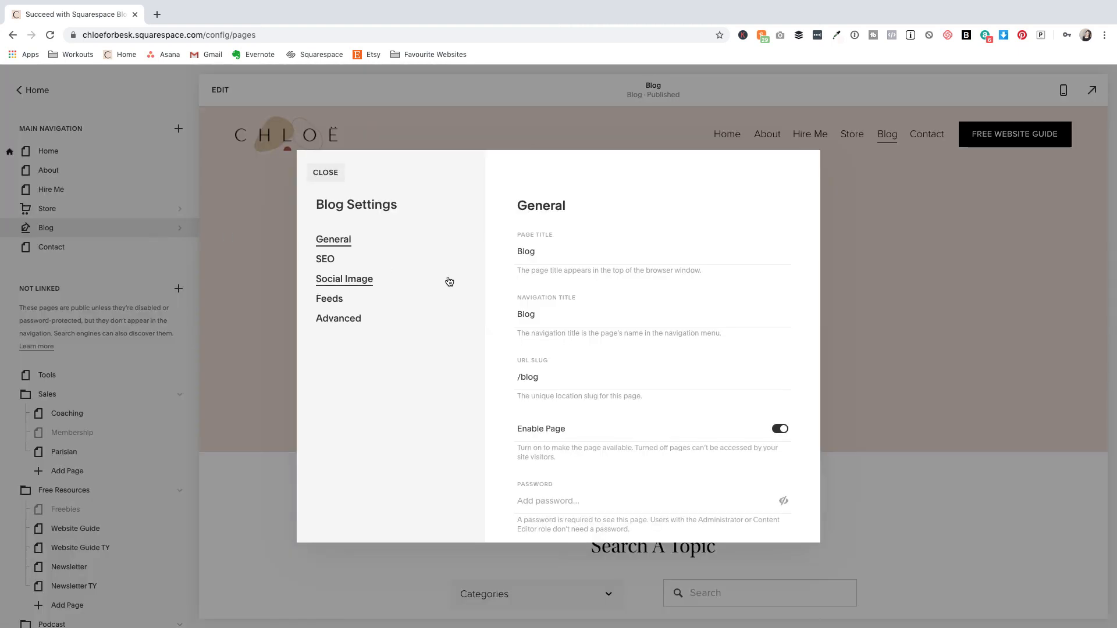
scroll(532, 311, down, 3)
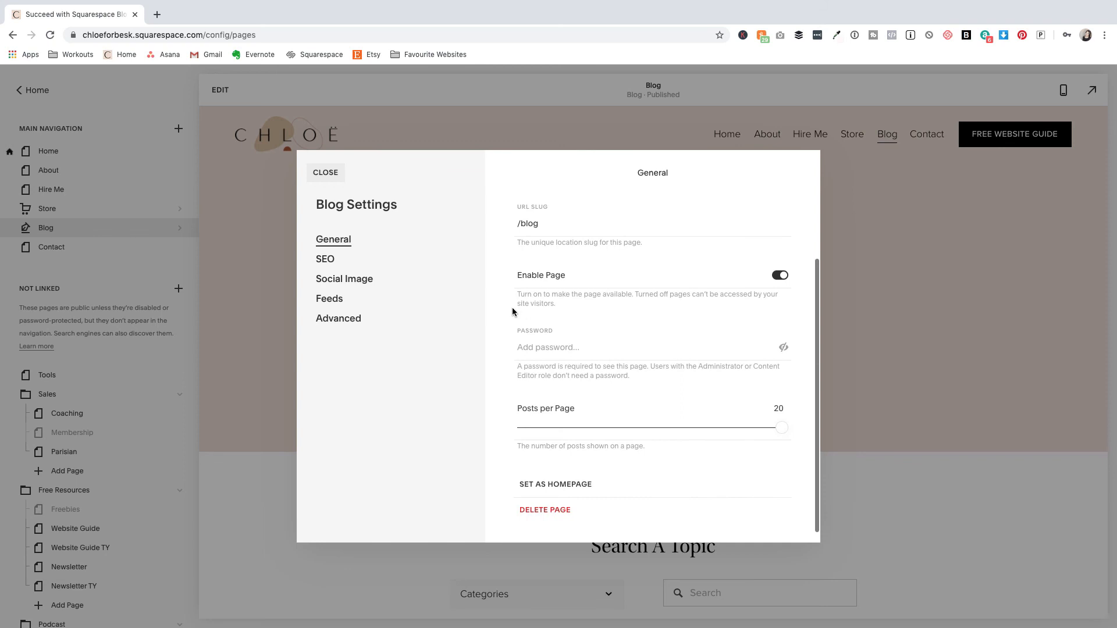
scroll(512, 307, up, 3)
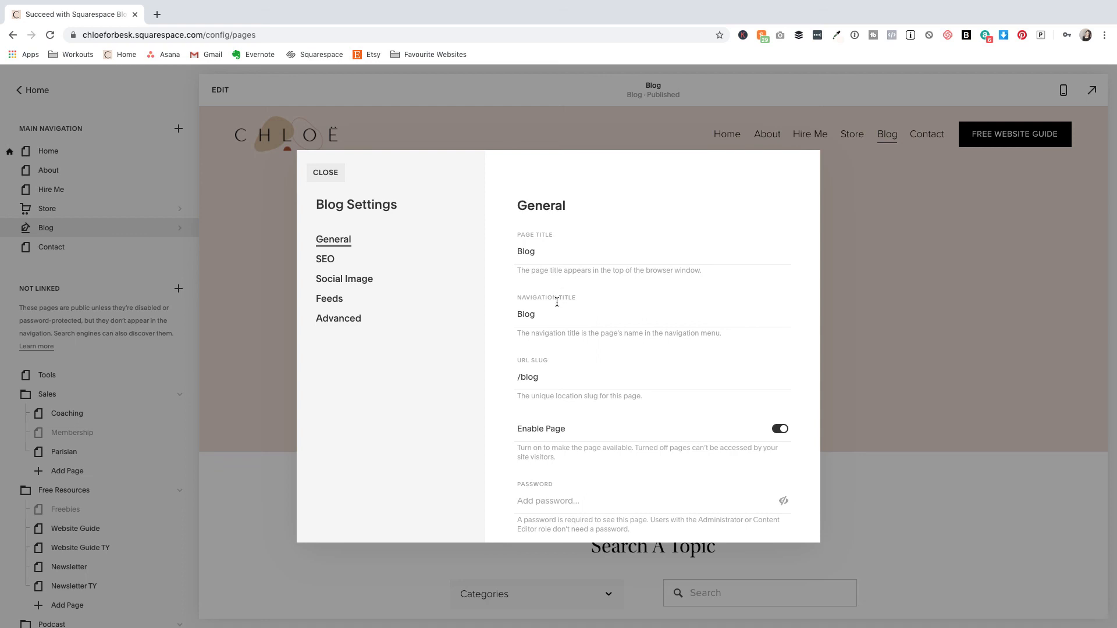
scroll(557, 302, down, 2)
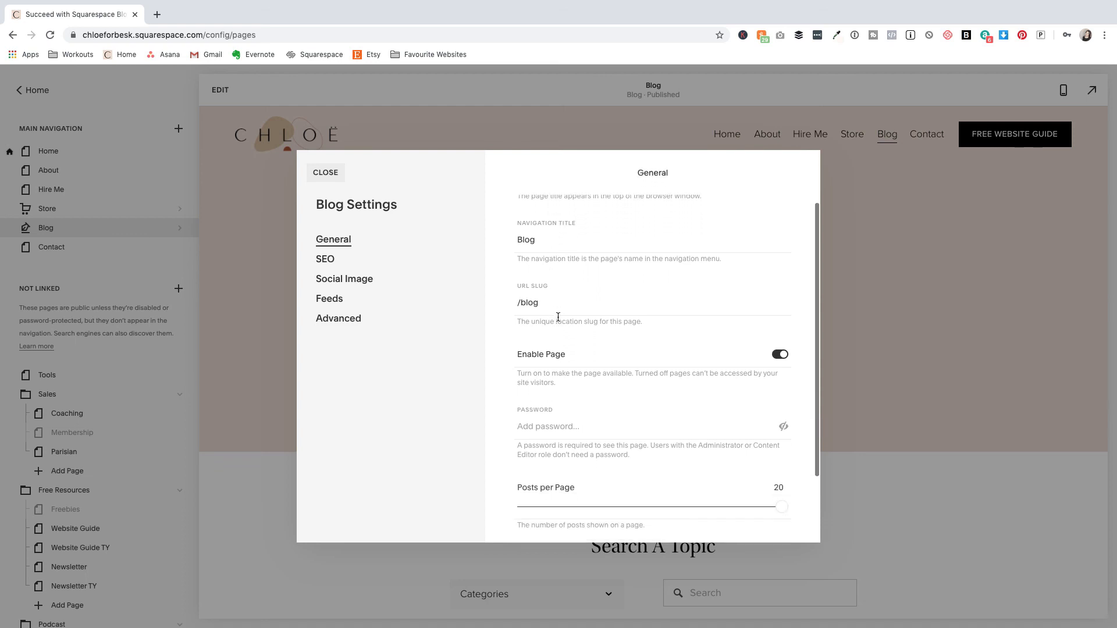
scroll(558, 317, down, 2)
scroll(558, 317, down, 1)
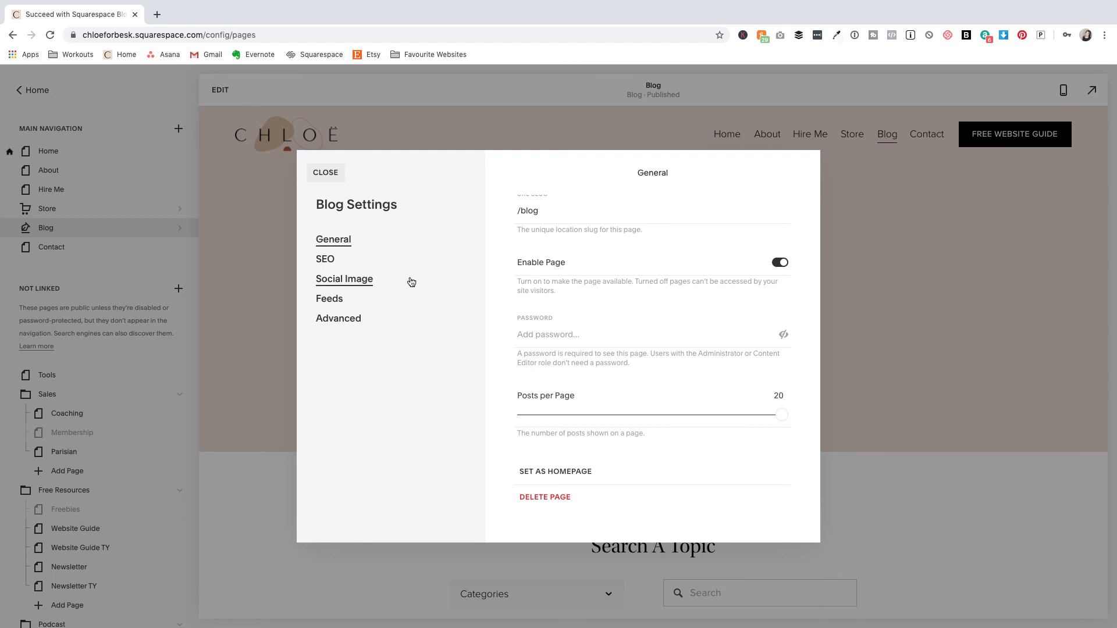
- Review the Blog page's SEO, social image, feeds and advanced settings, and close the settings
click(325, 260)
scroll(613, 362, down, 2)
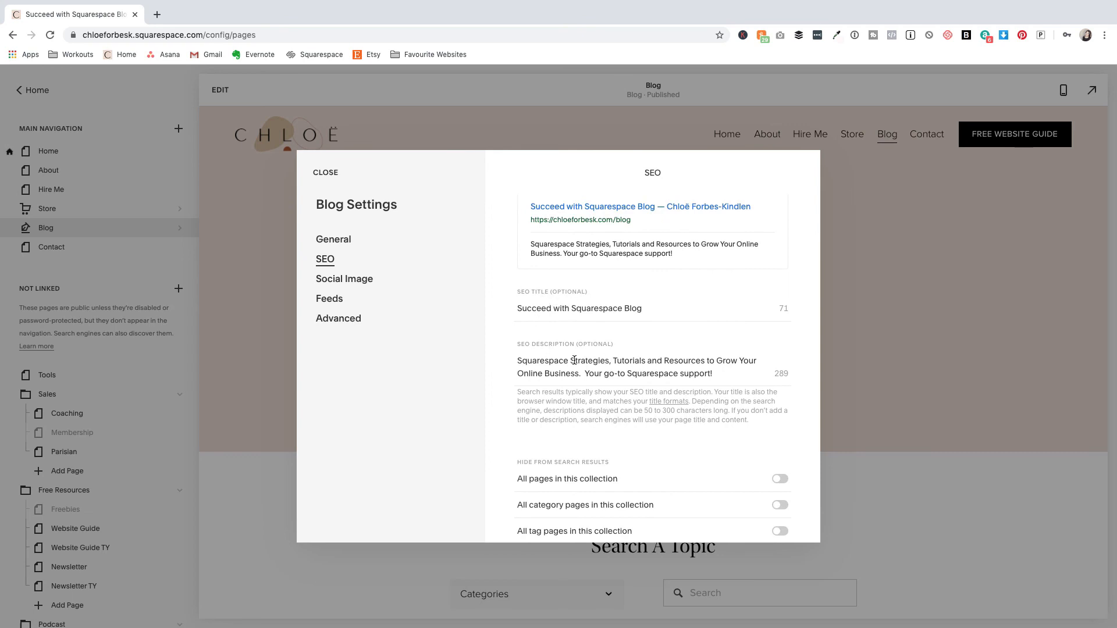
scroll(574, 360, down, 1)
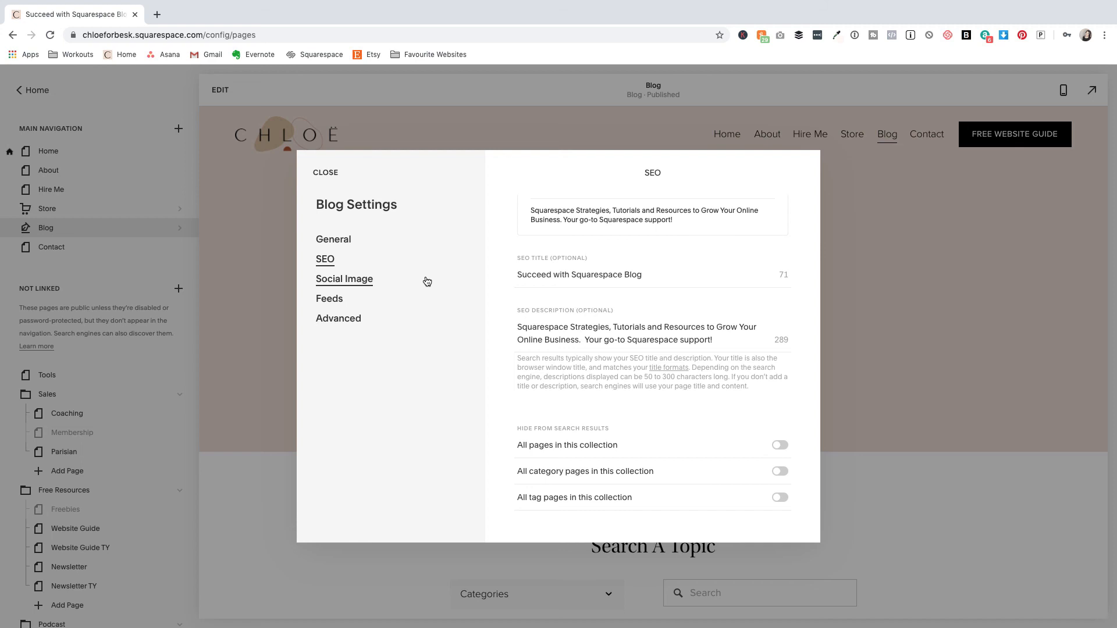
click(406, 281)
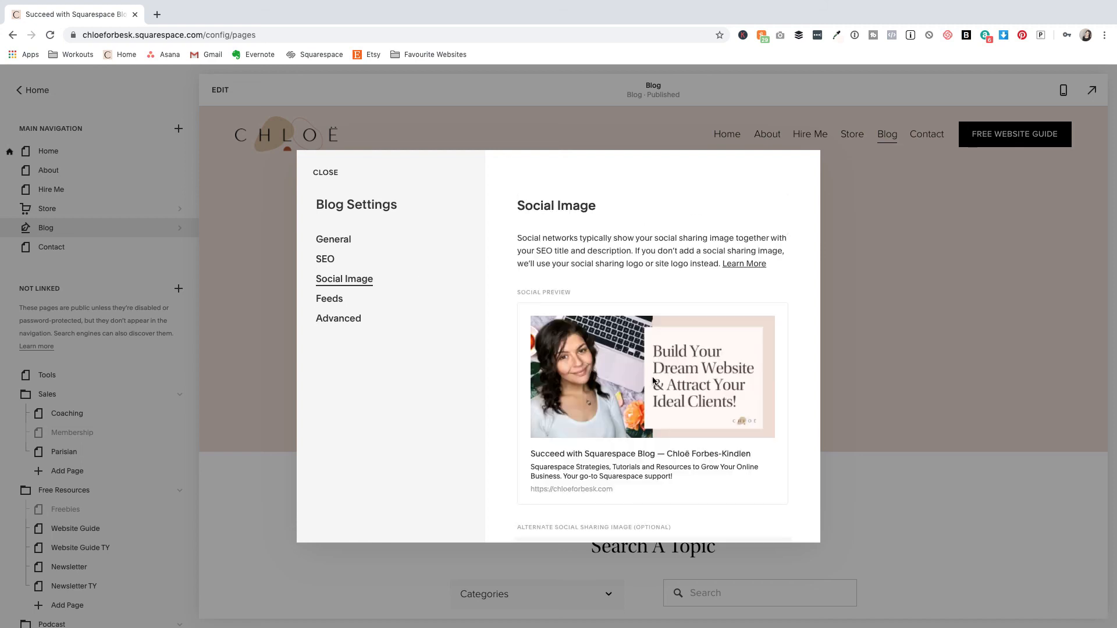
scroll(653, 379, down, 1)
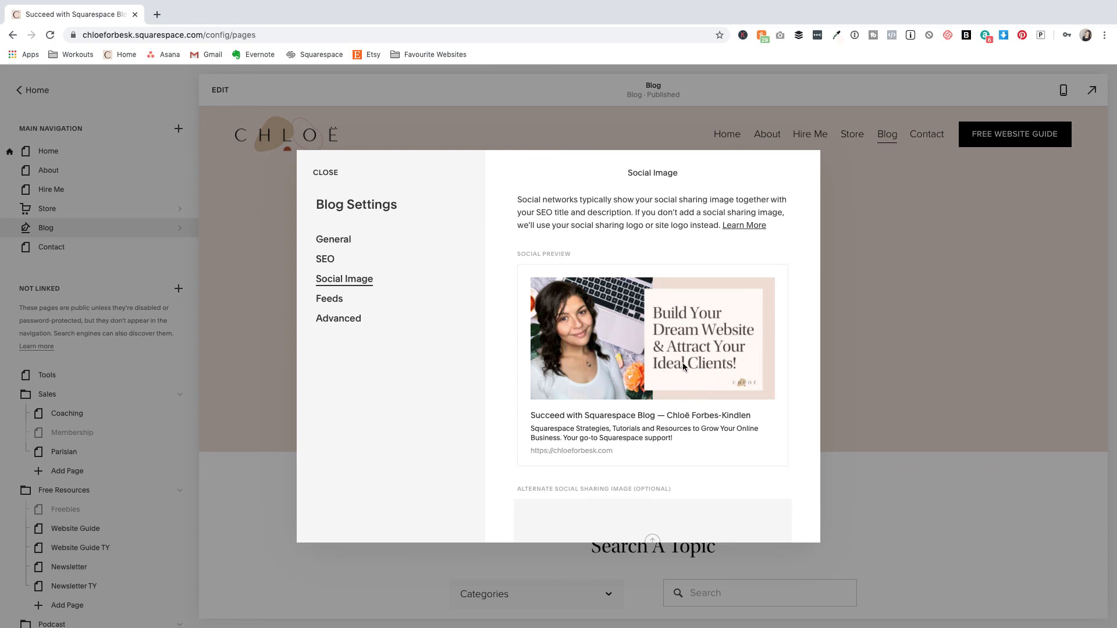
click(350, 300)
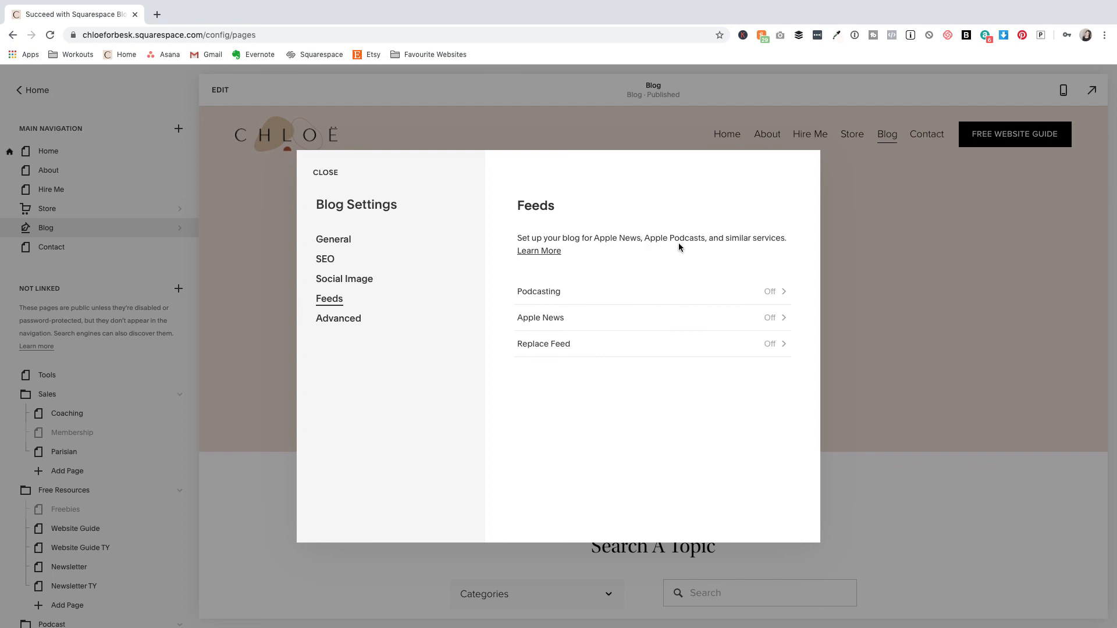
click(365, 324)
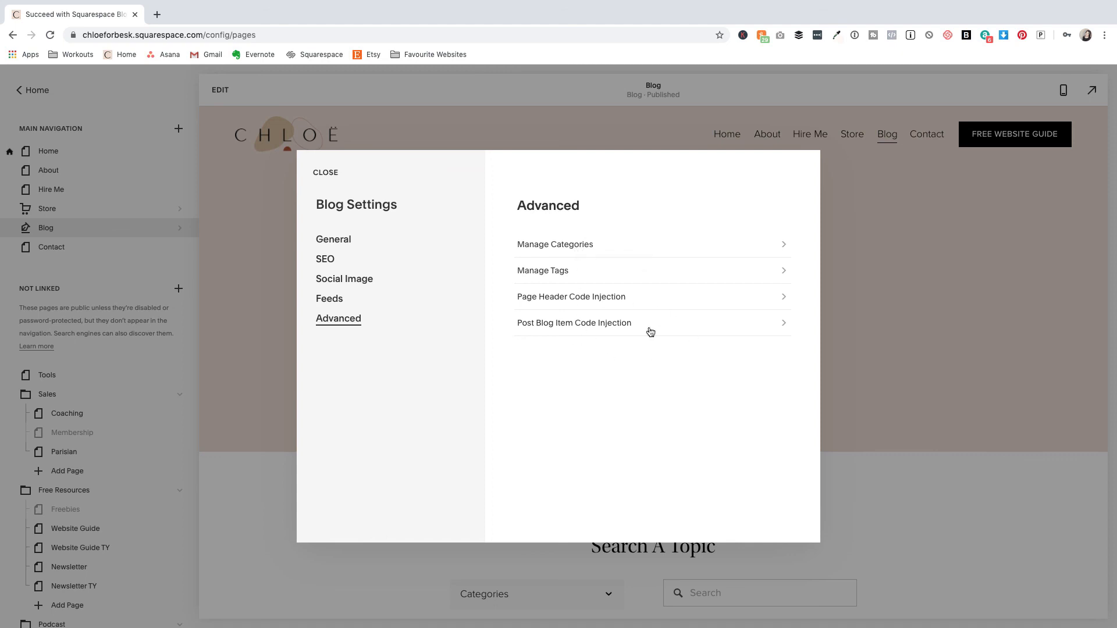
click(328, 174)
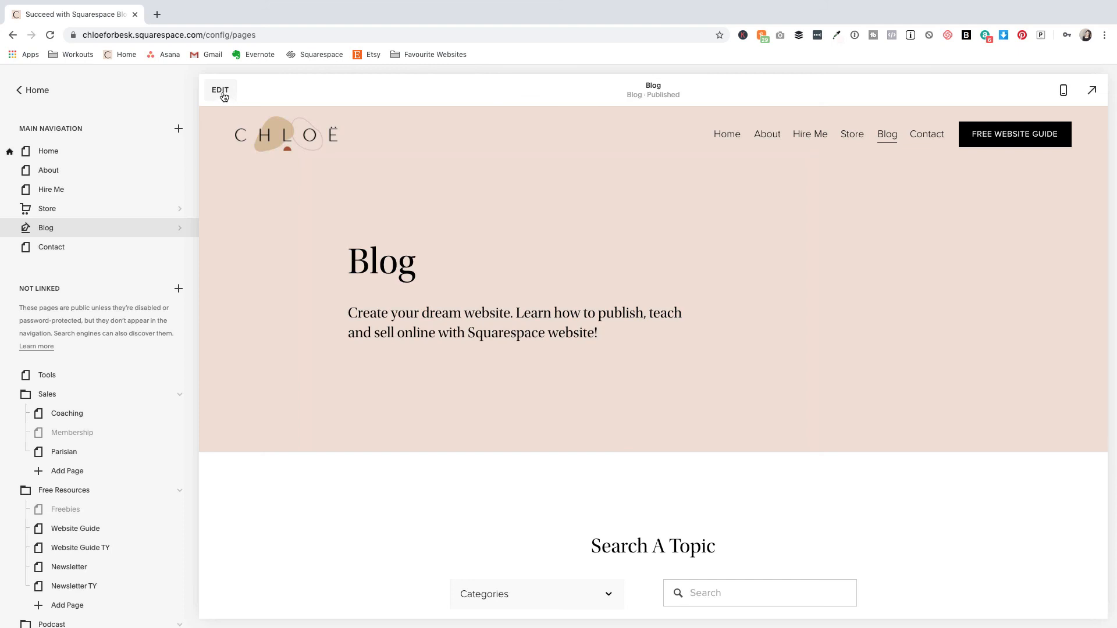
- Start editing the Blog page and check its general settings from within the editor
click(221, 91)
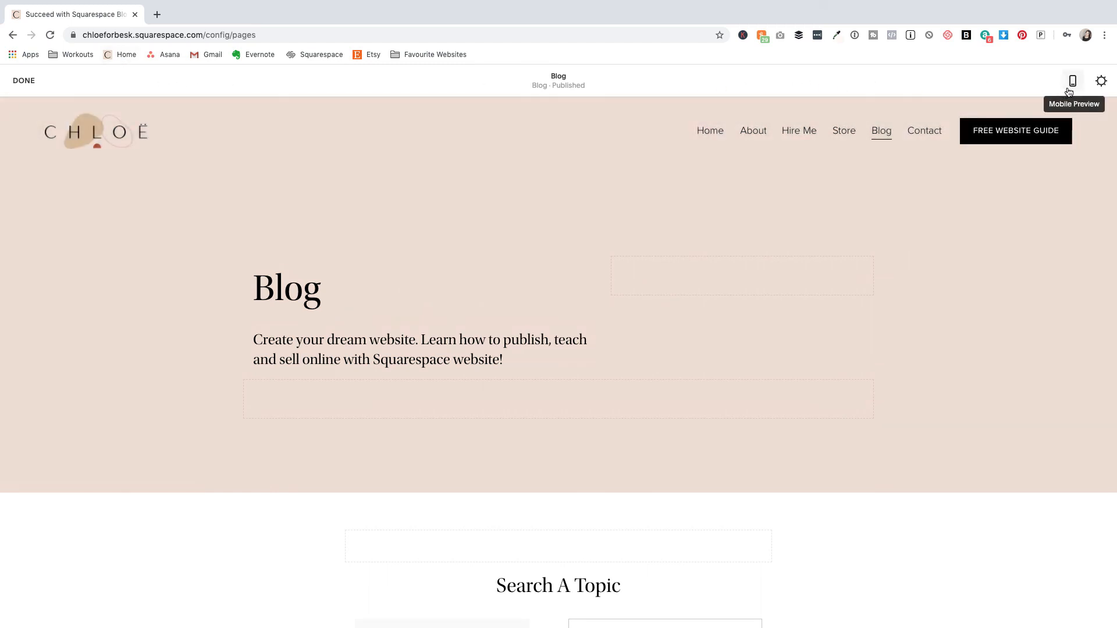
click(1102, 83)
scroll(736, 253, down, 3)
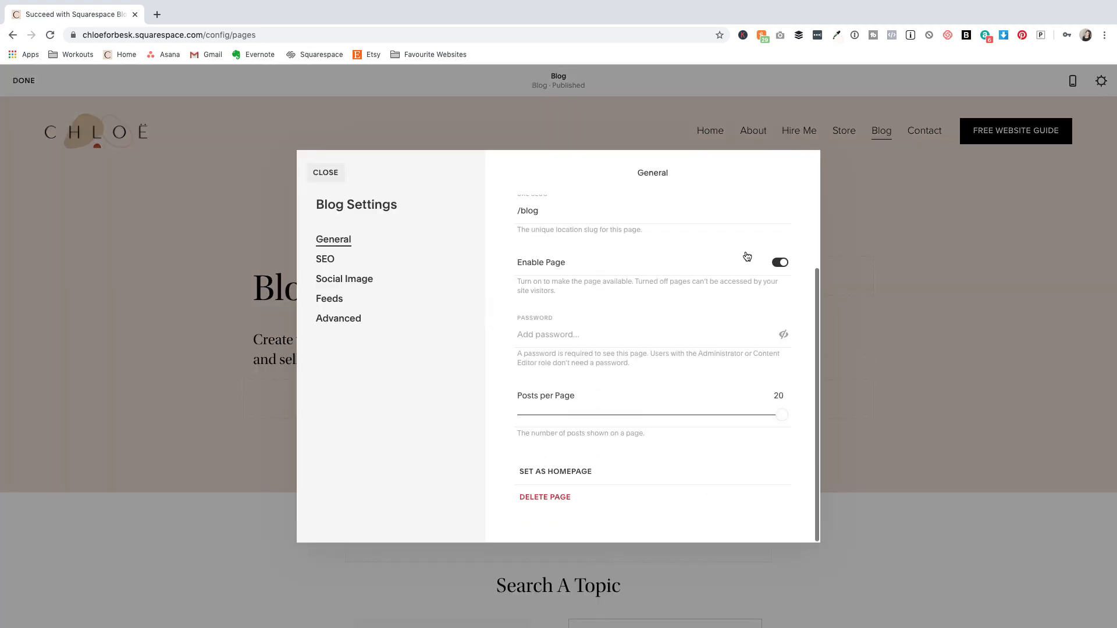
click(335, 175)
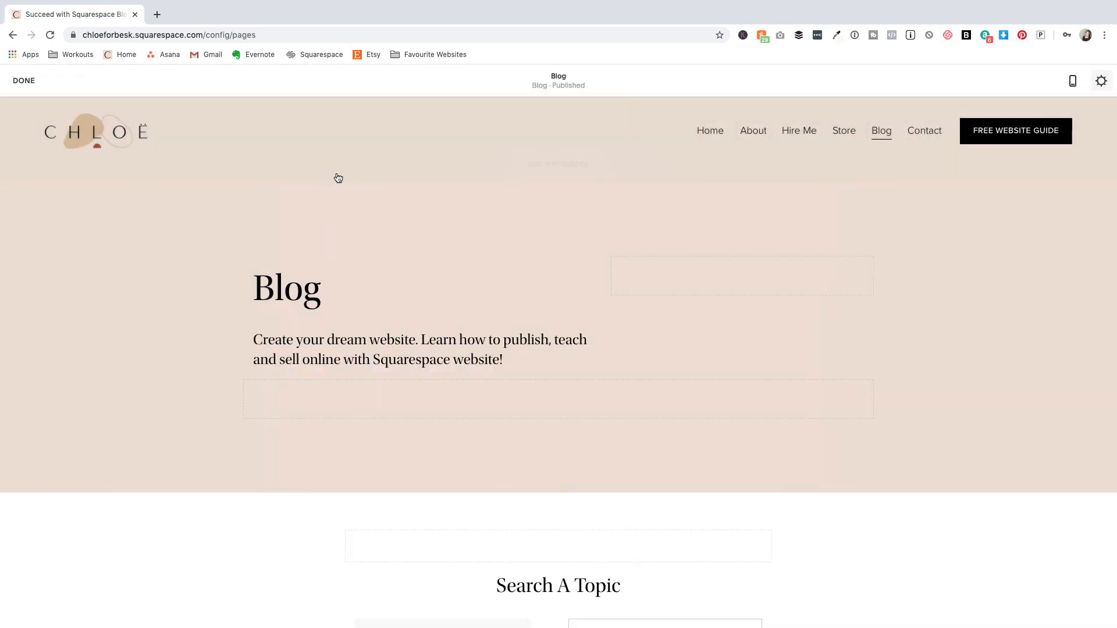
- Change the layout of the blog posts section to Alternating Side By Side Blog
scroll(351, 186, down, 3)
scroll(353, 189, down, 5)
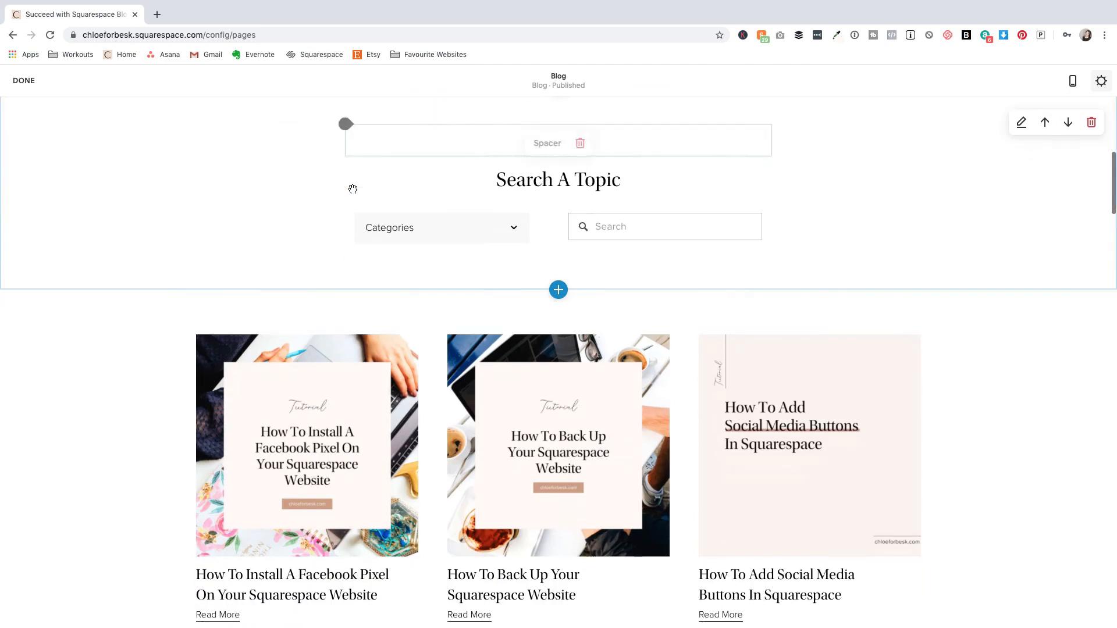
scroll(355, 186, down, 3)
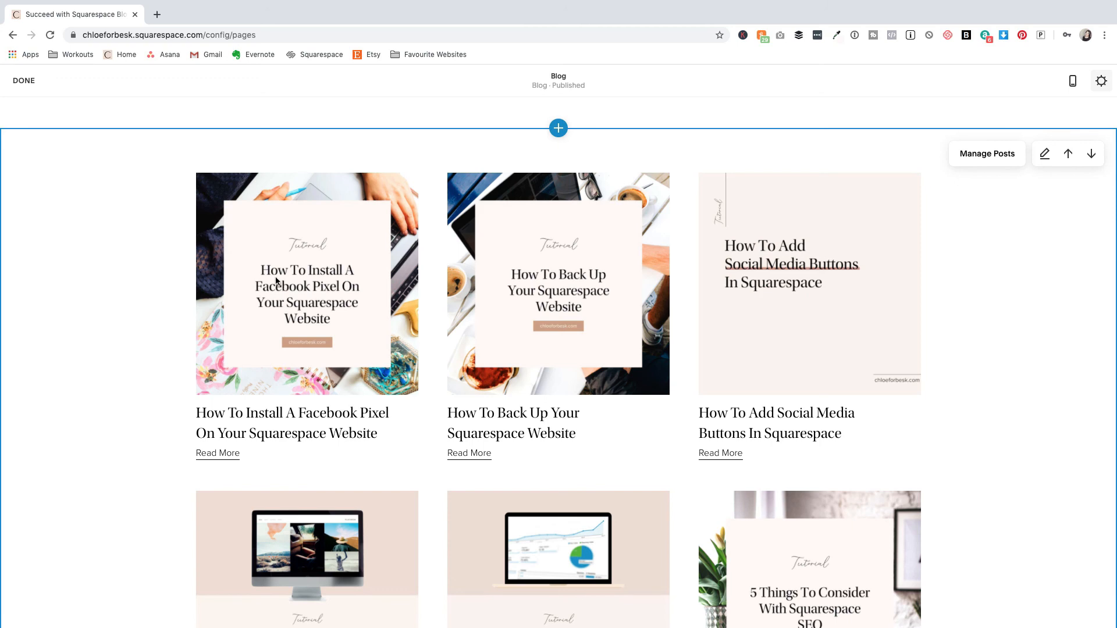
click(1045, 155)
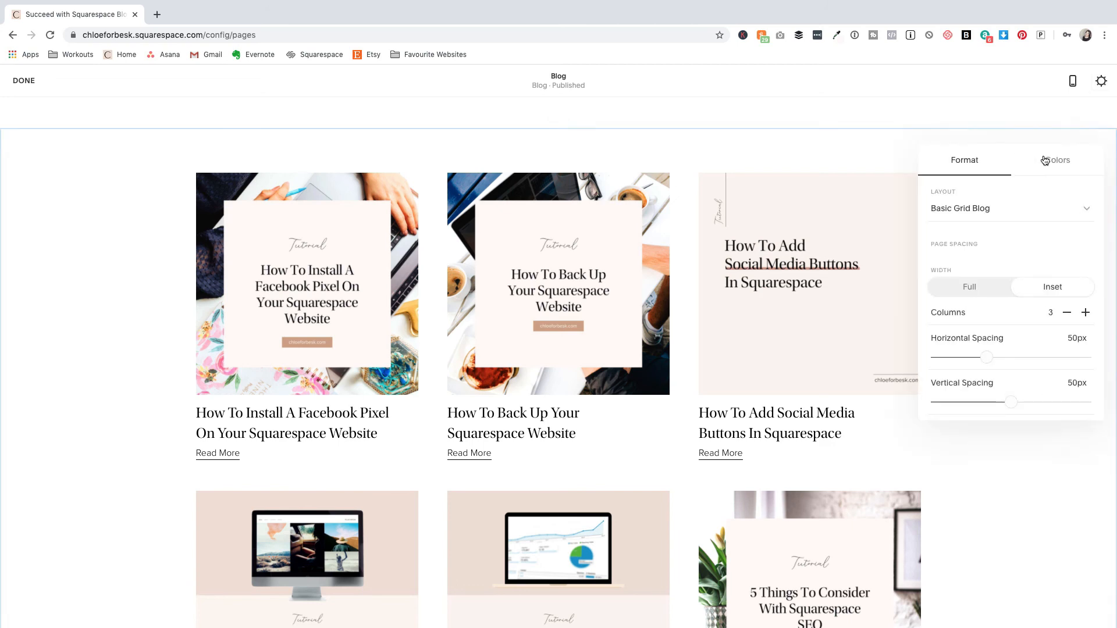
drag(1092, 160, 1023, 142)
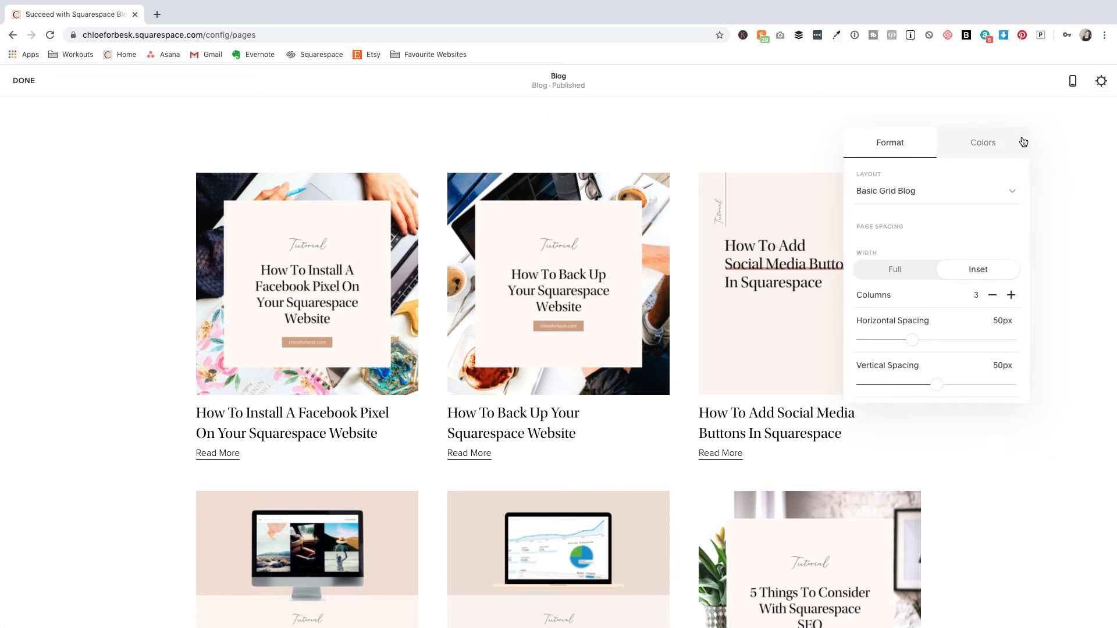
scroll(970, 256, down, 2)
scroll(734, 260, down, 5)
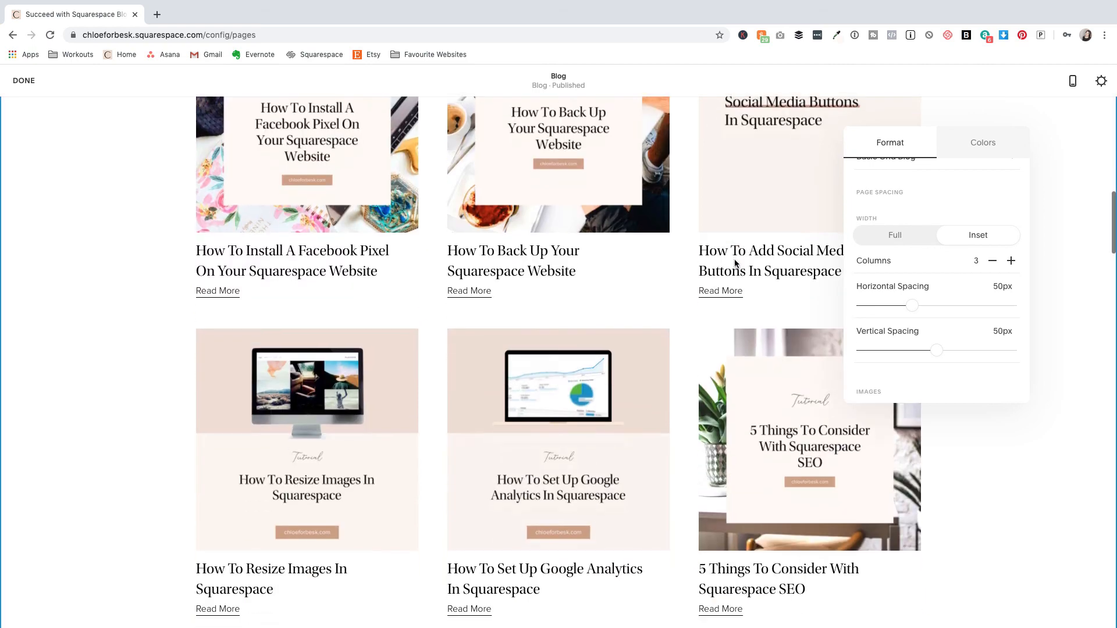
scroll(735, 259, down, 2)
scroll(978, 256, up, 1)
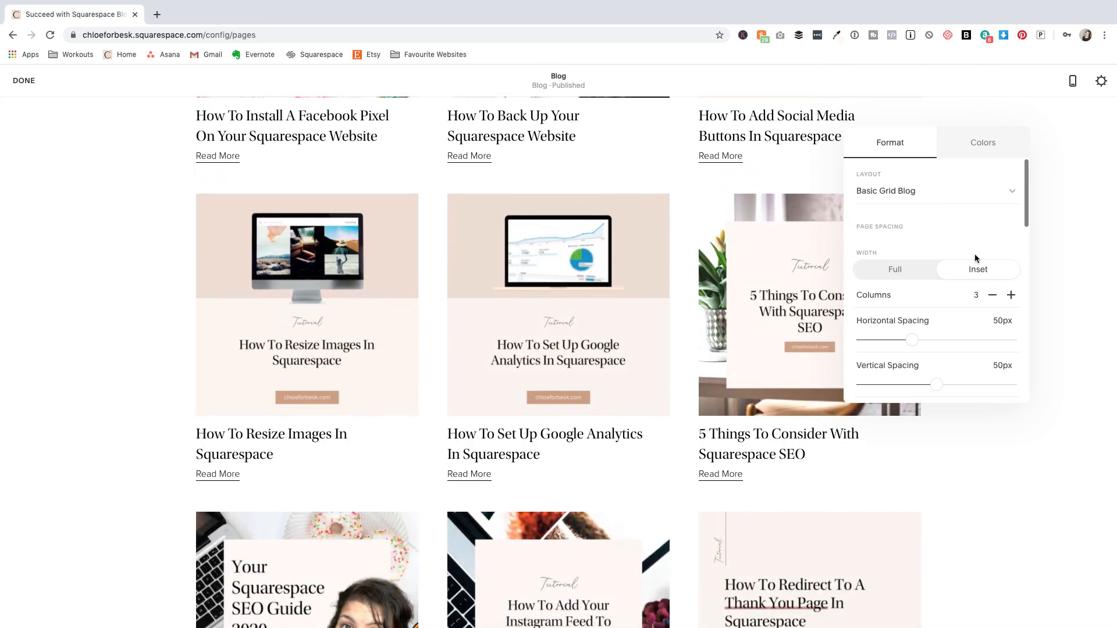
click(1007, 192)
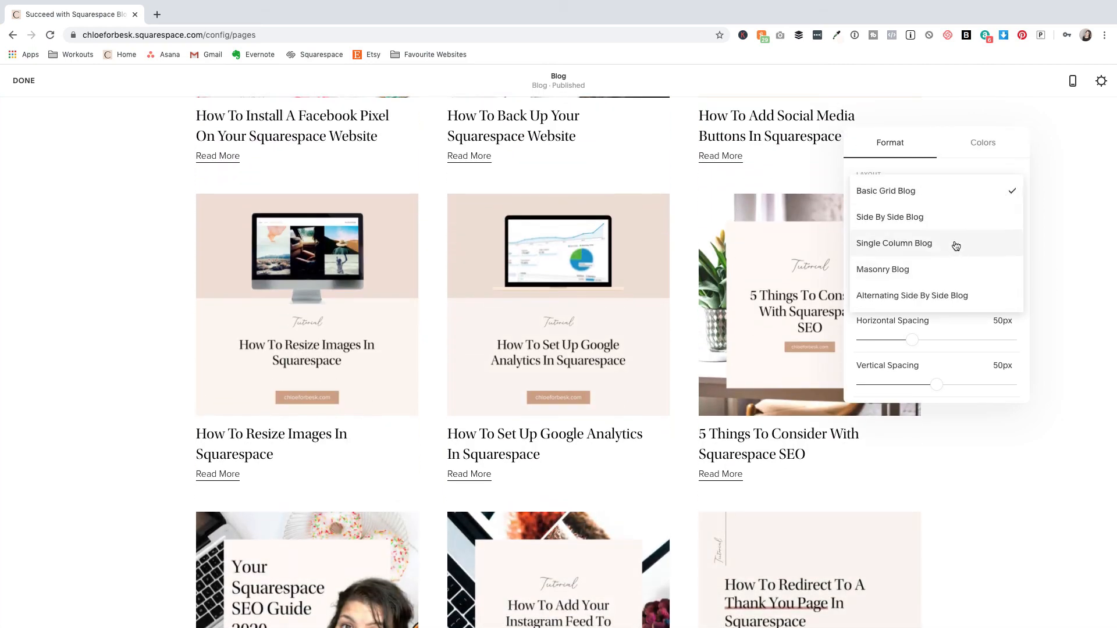
click(908, 298)
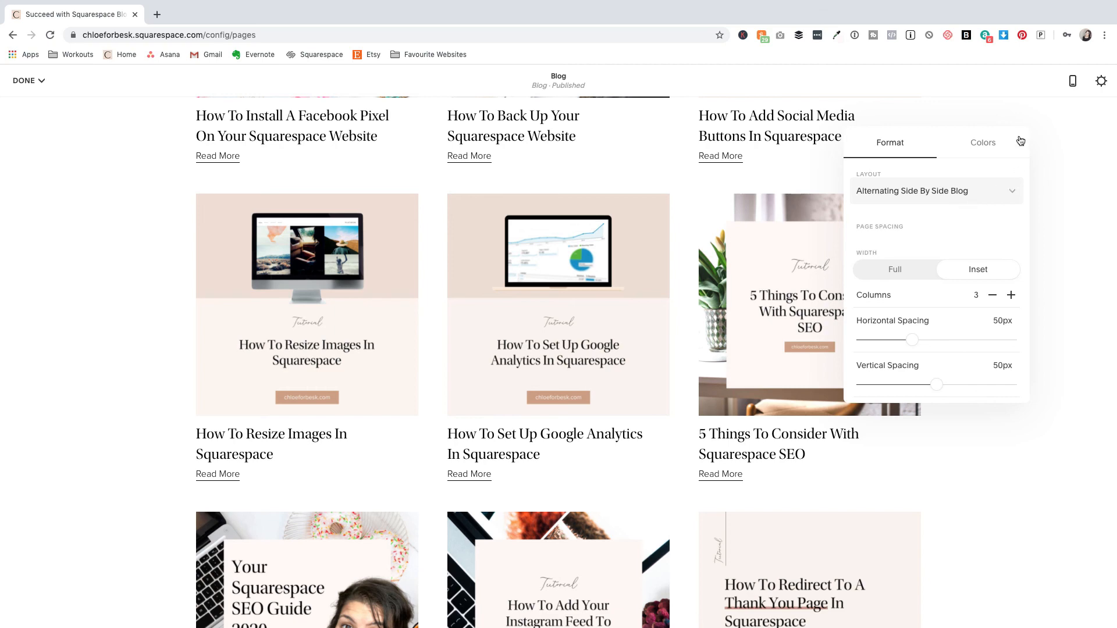
click(1061, 150)
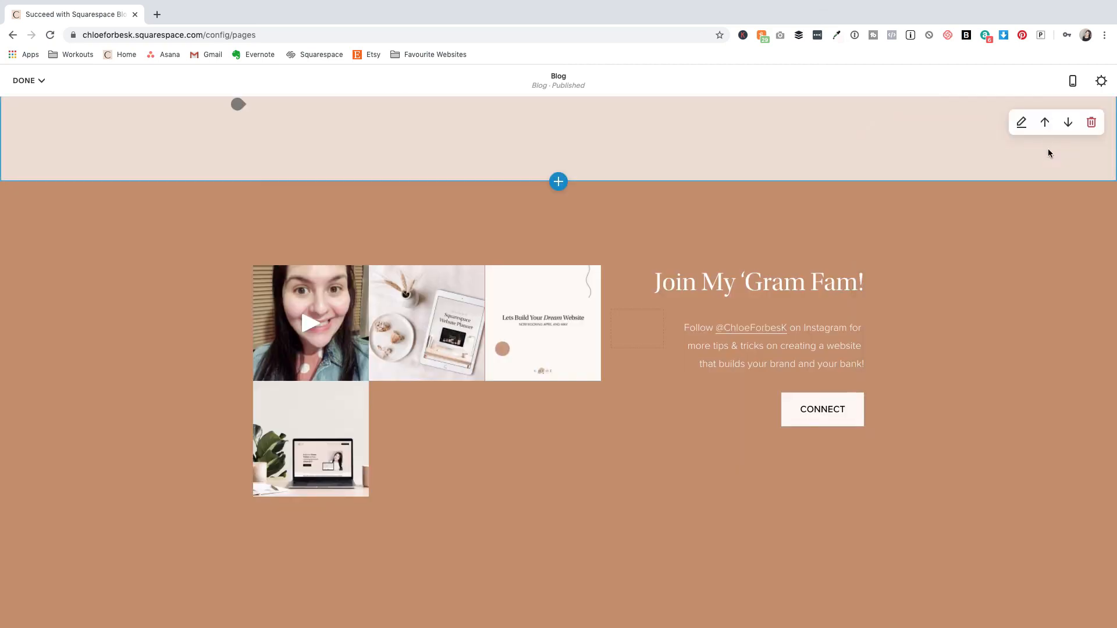
- Look over the alternating post list and set the blog section's layout back to Basic Grid Blog
scroll(934, 257, up, 6)
scroll(933, 258, up, 10)
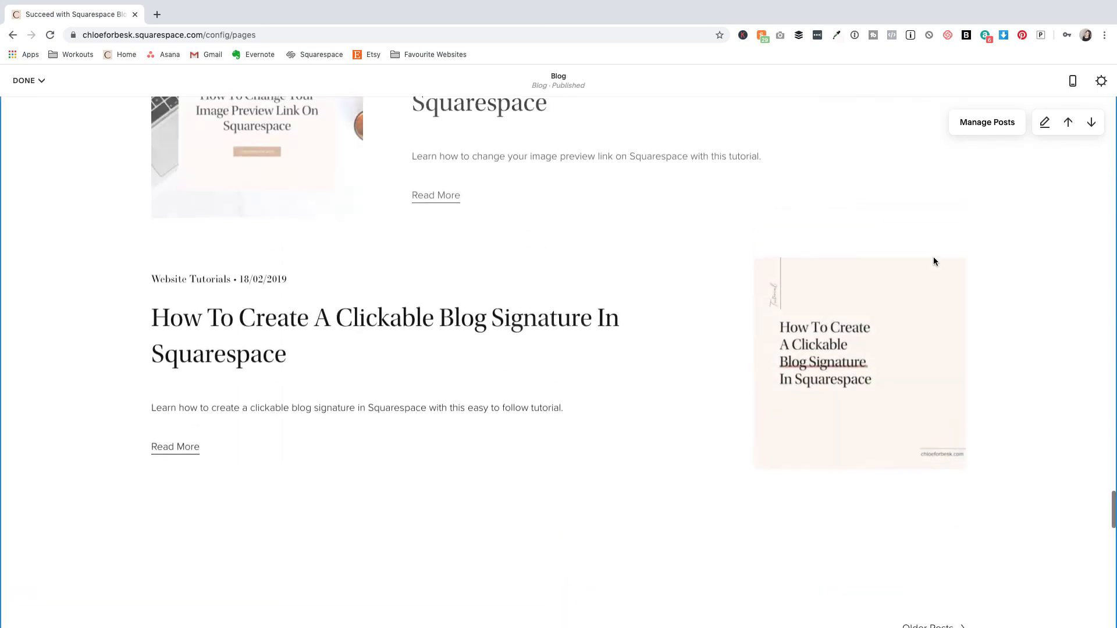
scroll(934, 262, up, 15)
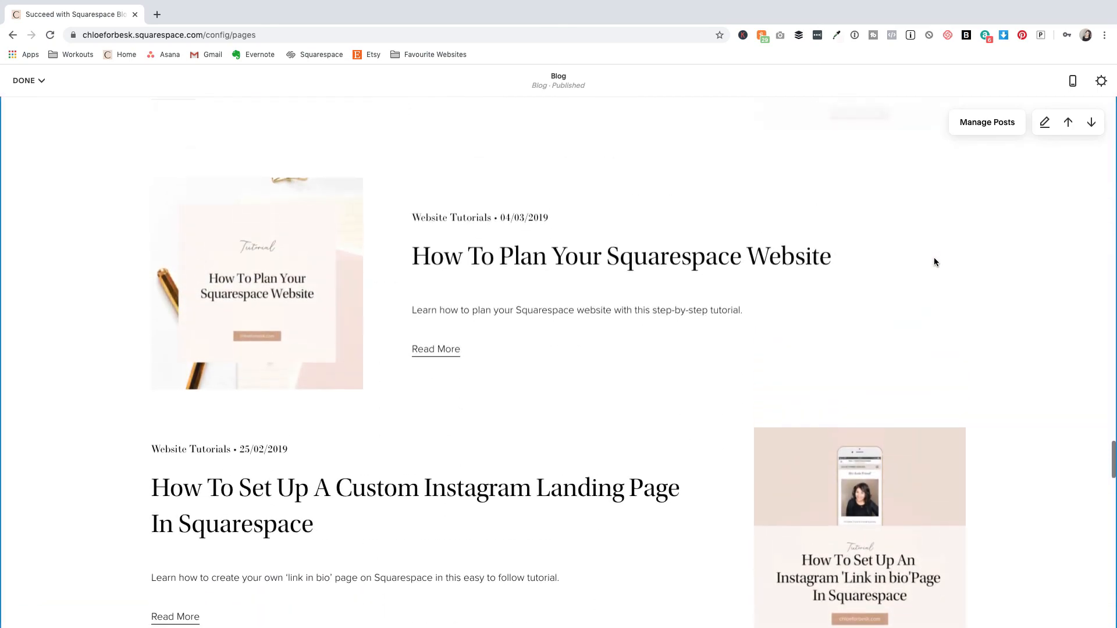
scroll(934, 260, up, 15)
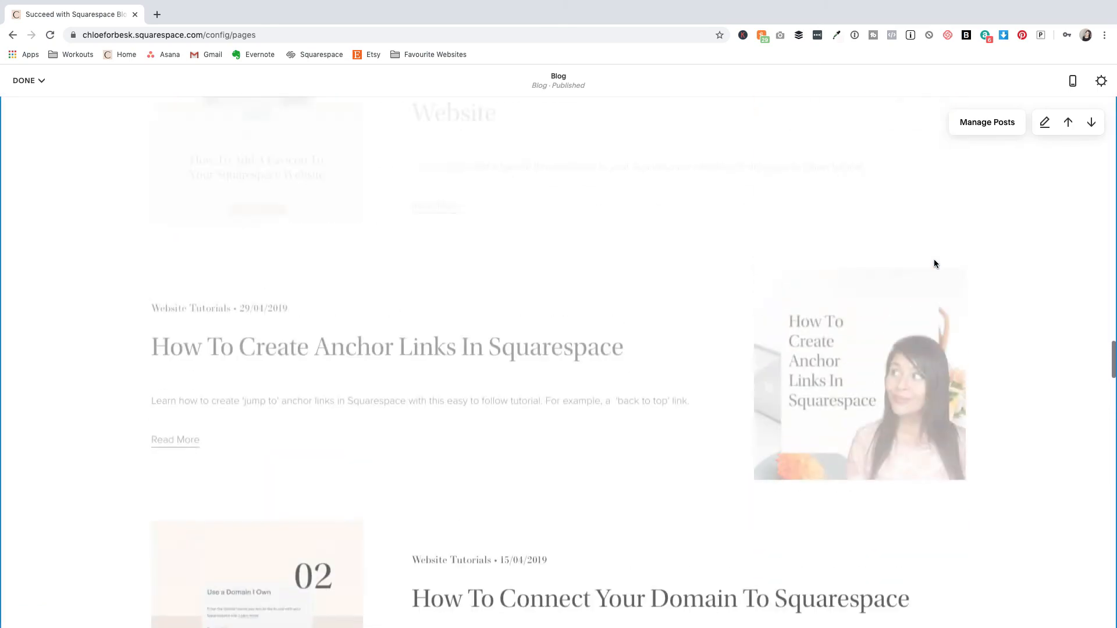
click(1042, 123)
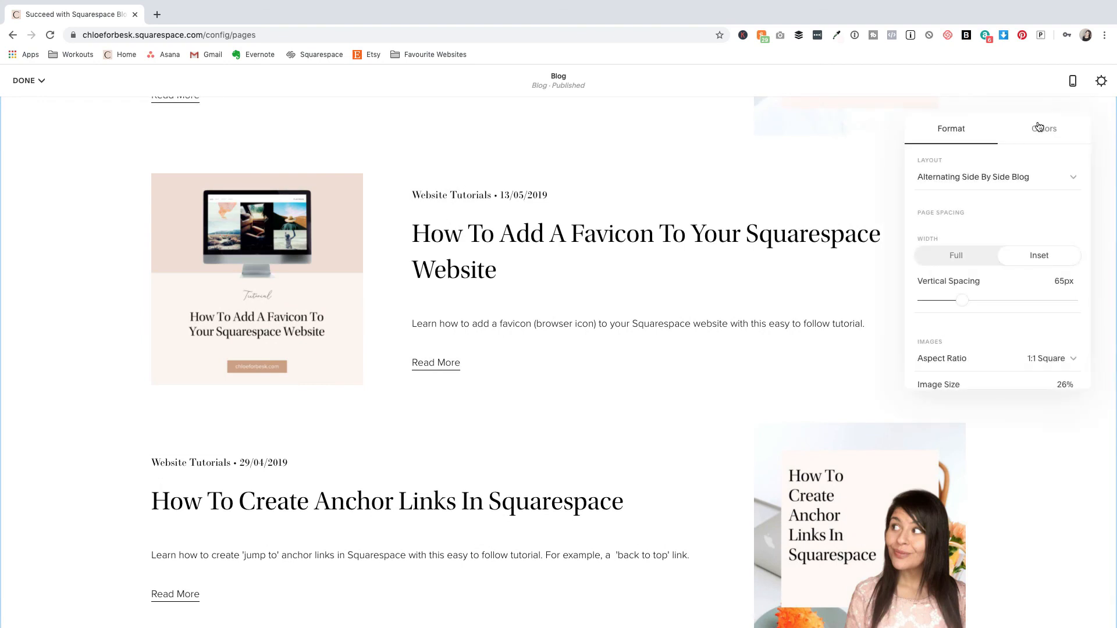
click(1005, 184)
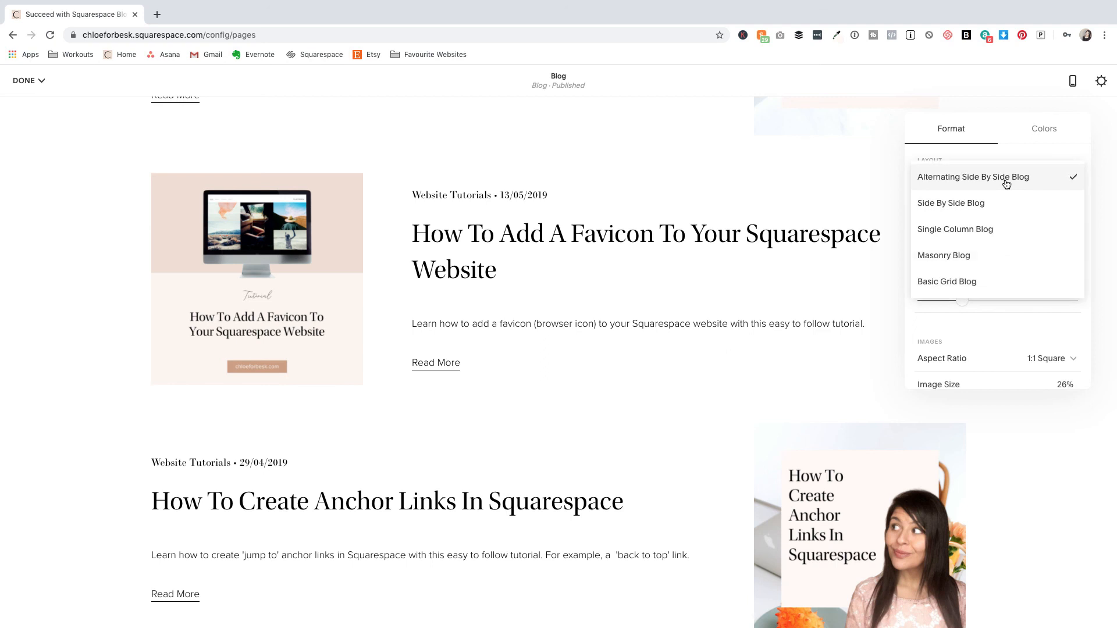
click(1005, 279)
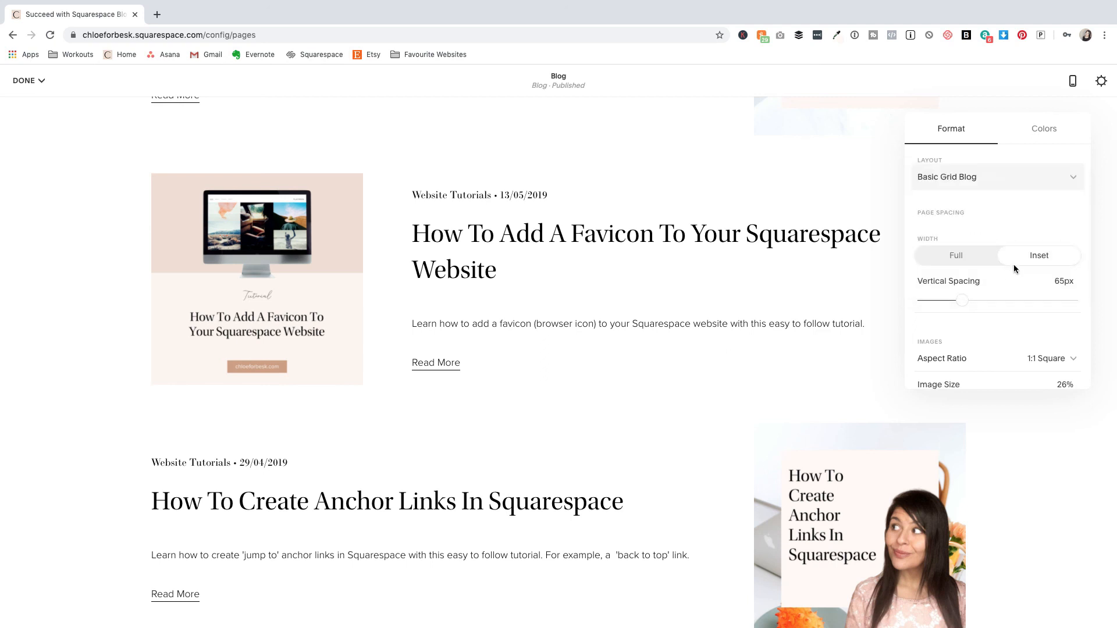
click(947, 261)
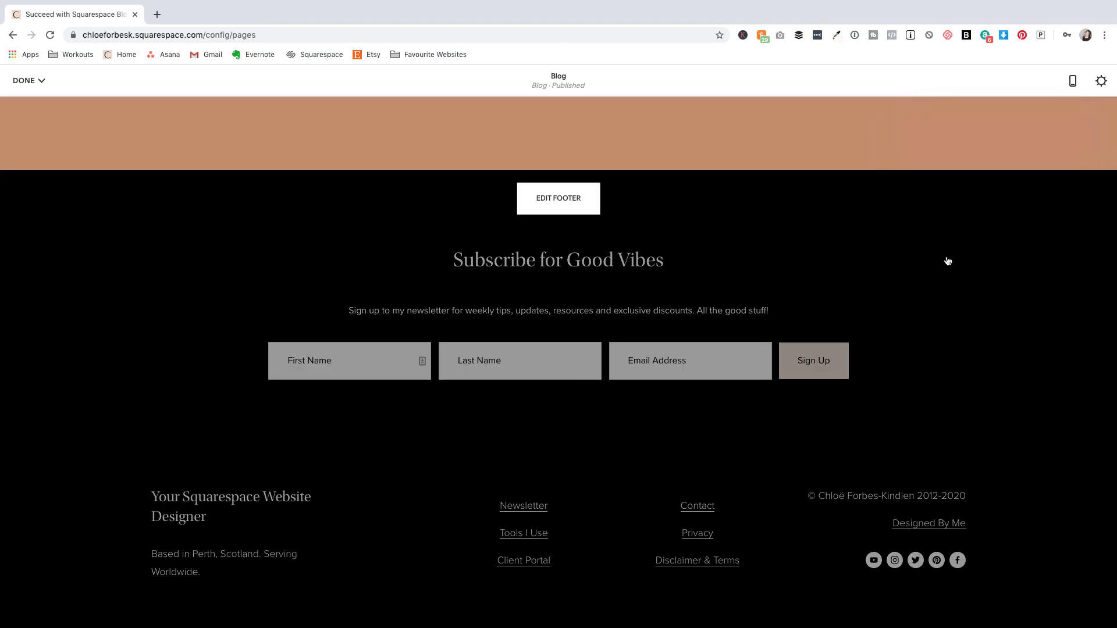
- Open the blog posts section's format settings and check its spacing options and the available image aspect ratios
scroll(948, 262, up, 20)
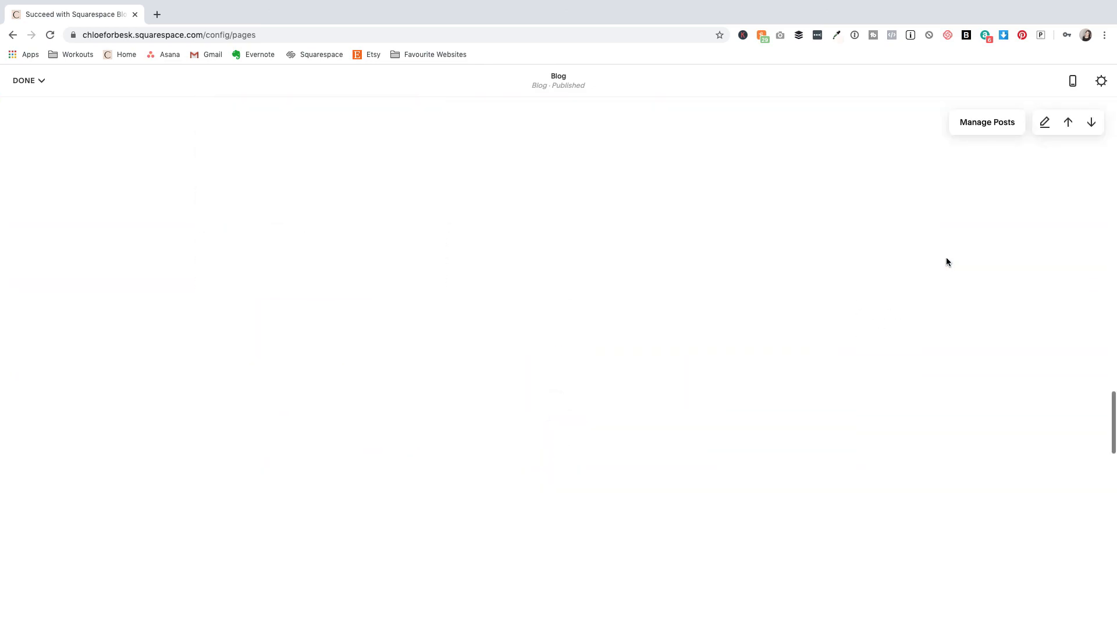
scroll(946, 262, up, 10)
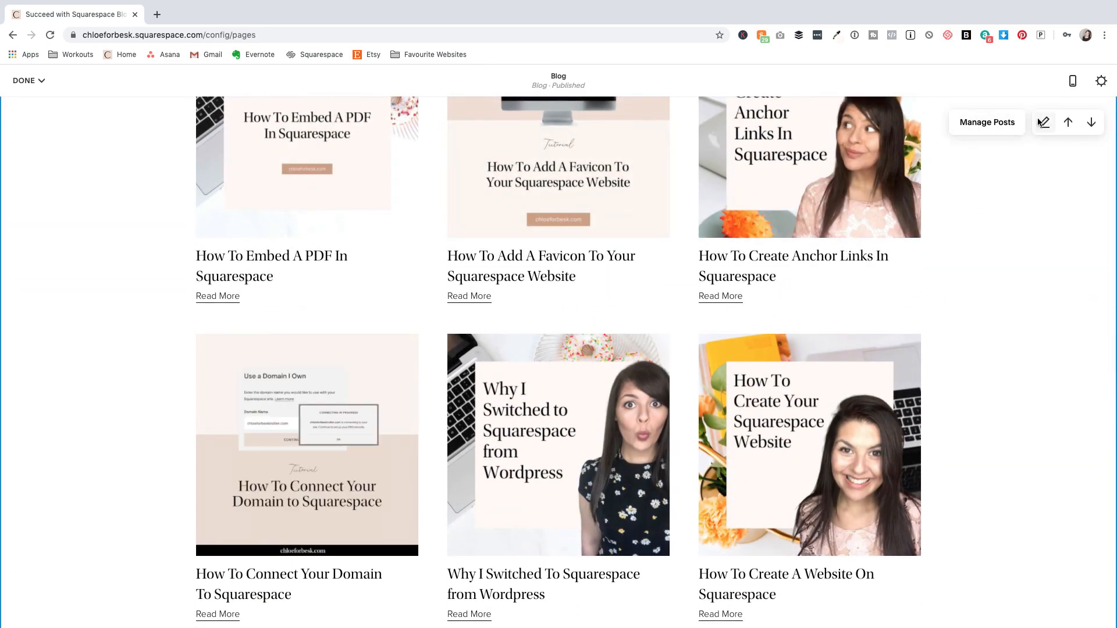
click(1042, 122)
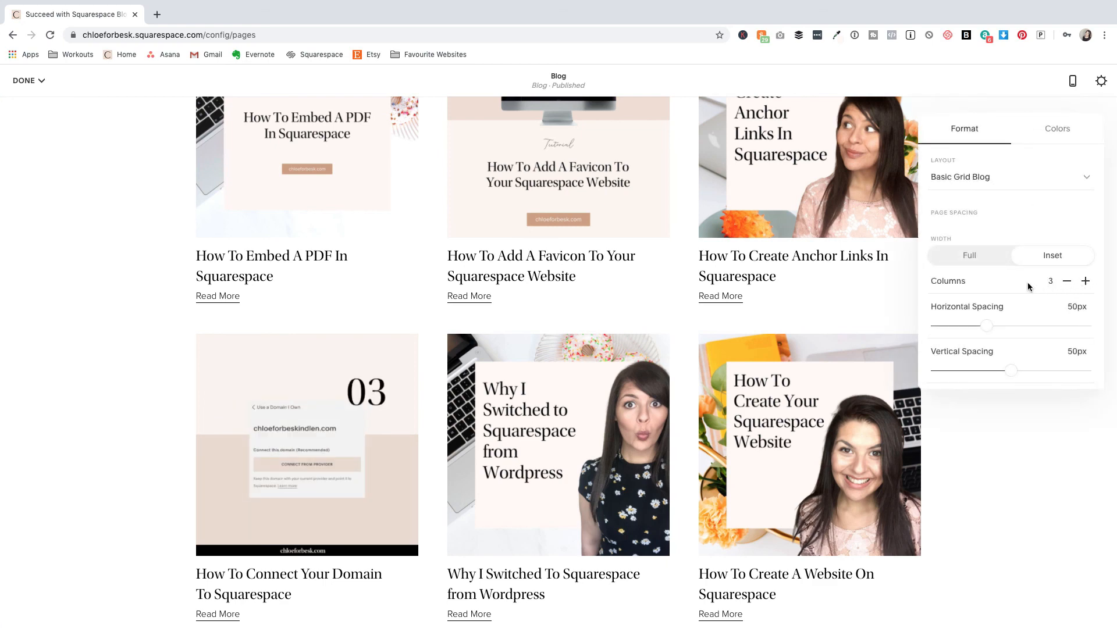
scroll(1028, 286, down, 5)
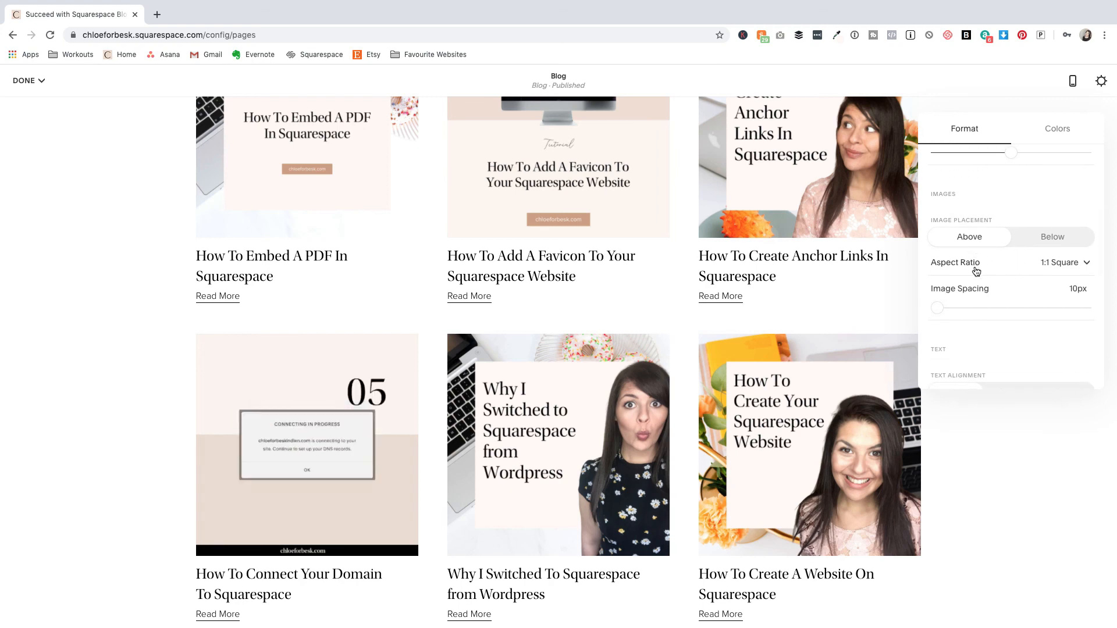
click(1063, 269)
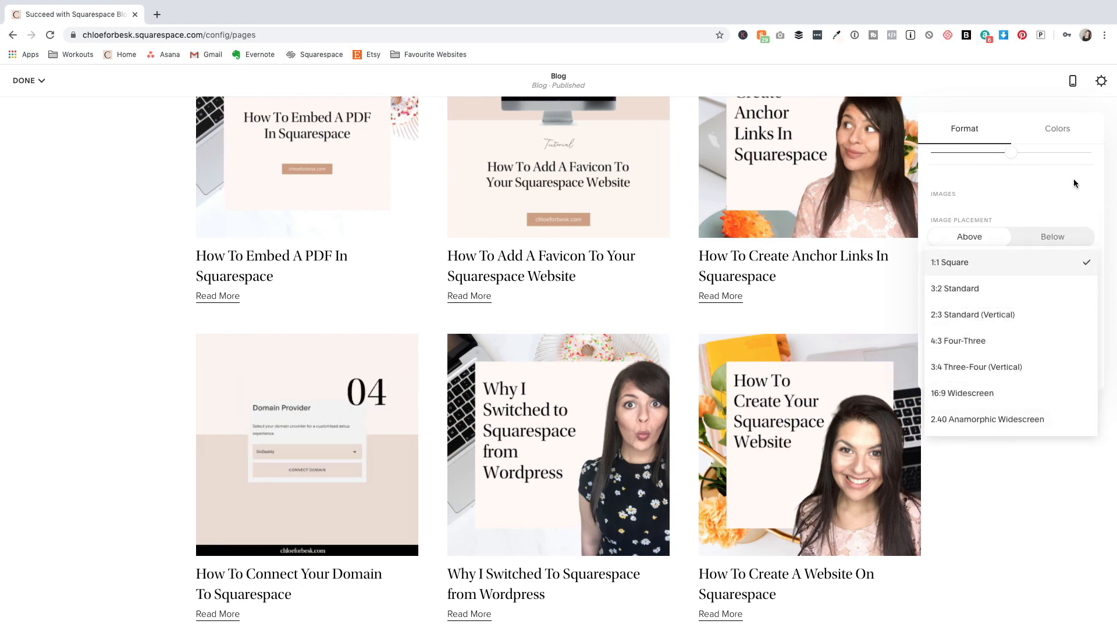
click(1064, 264)
- Review the image spacing, text and meta format options of the blog posts section against the post grid
scroll(1035, 287, down, 3)
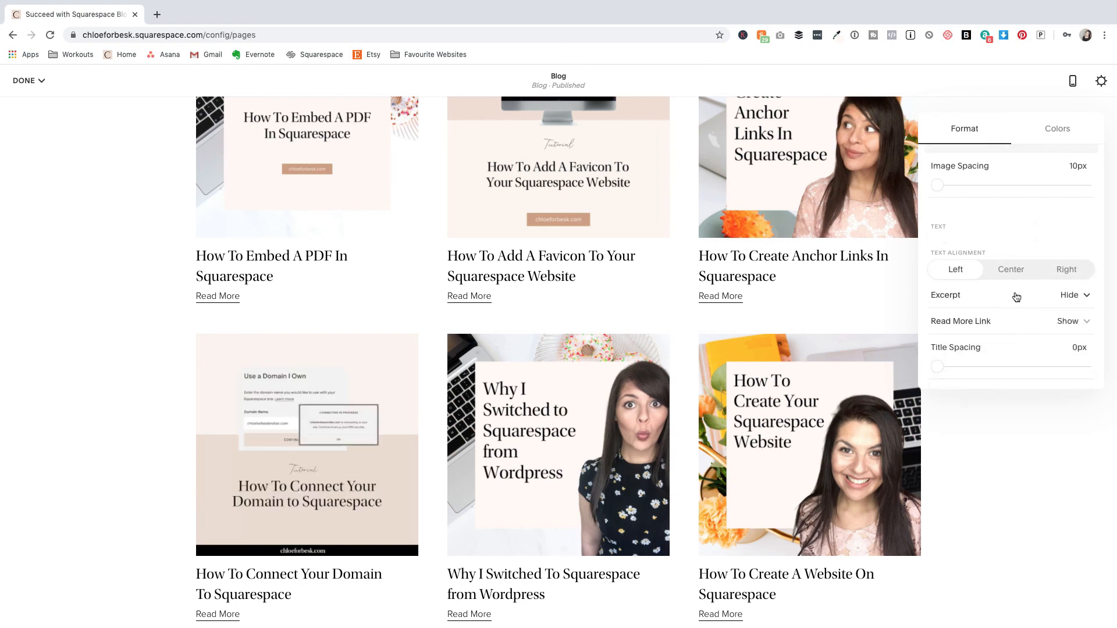
scroll(1022, 297, down, 2)
scroll(1025, 294, down, 5)
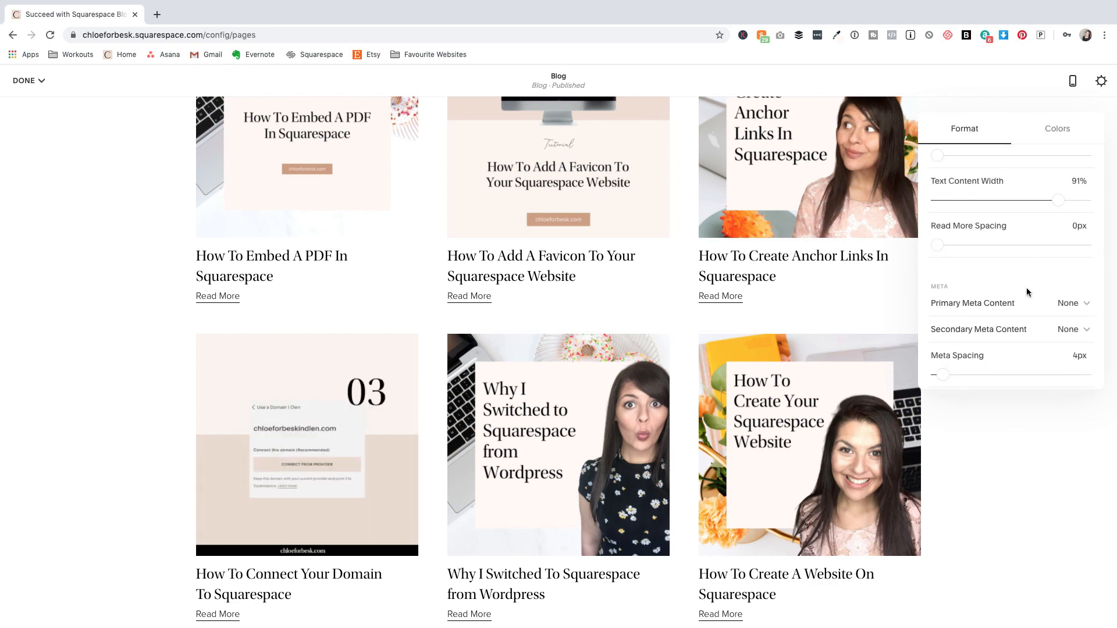
scroll(1027, 288, down, 2)
scroll(1027, 287, up, 5)
scroll(1026, 291, up, 8)
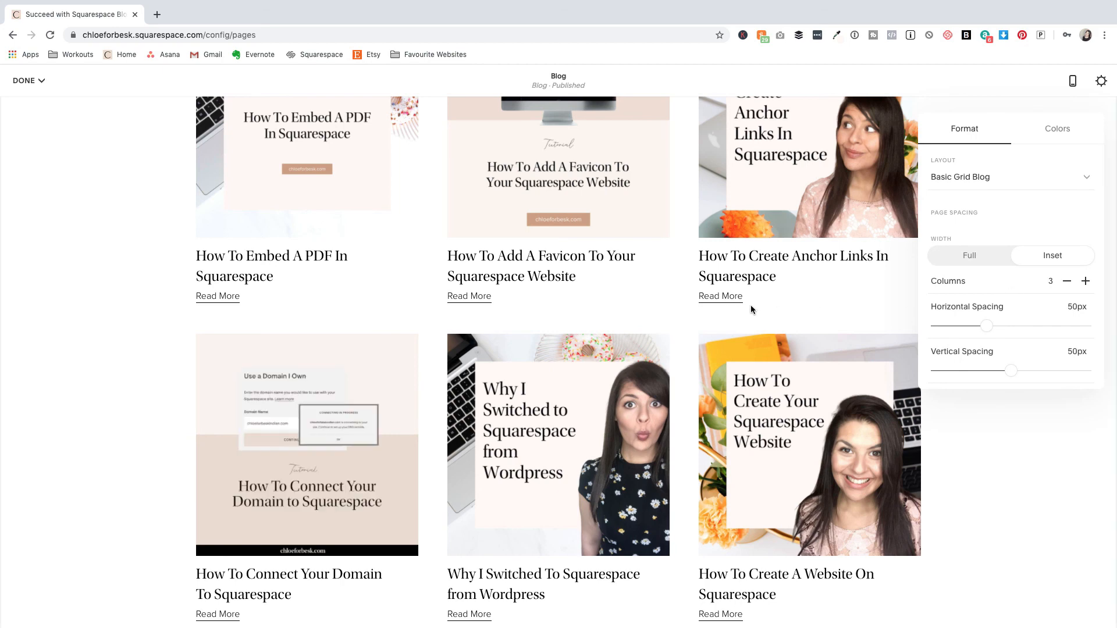
scroll(756, 291, up, 5)
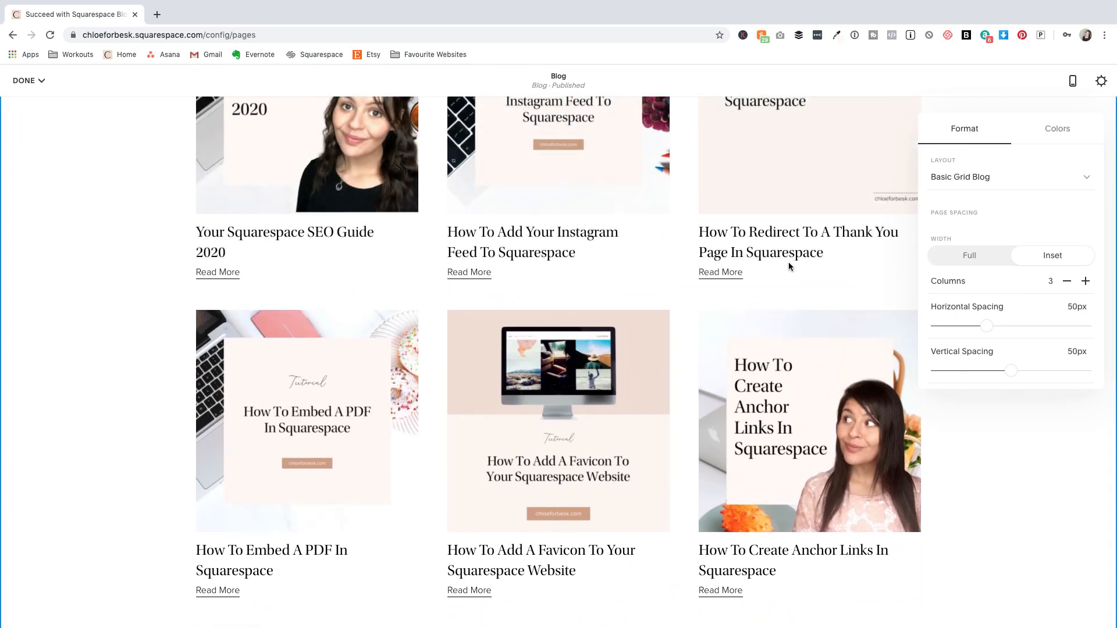
- Set the blog posts section's color theme to Light Minimal and save the Blog page
click(1063, 134)
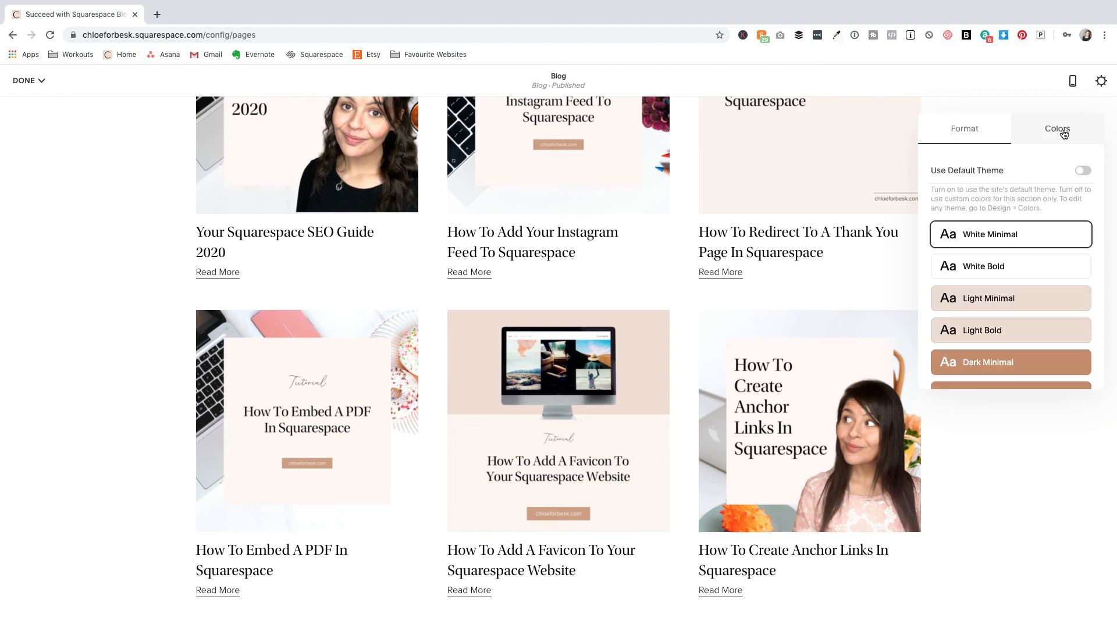
scroll(1054, 213, down, 3)
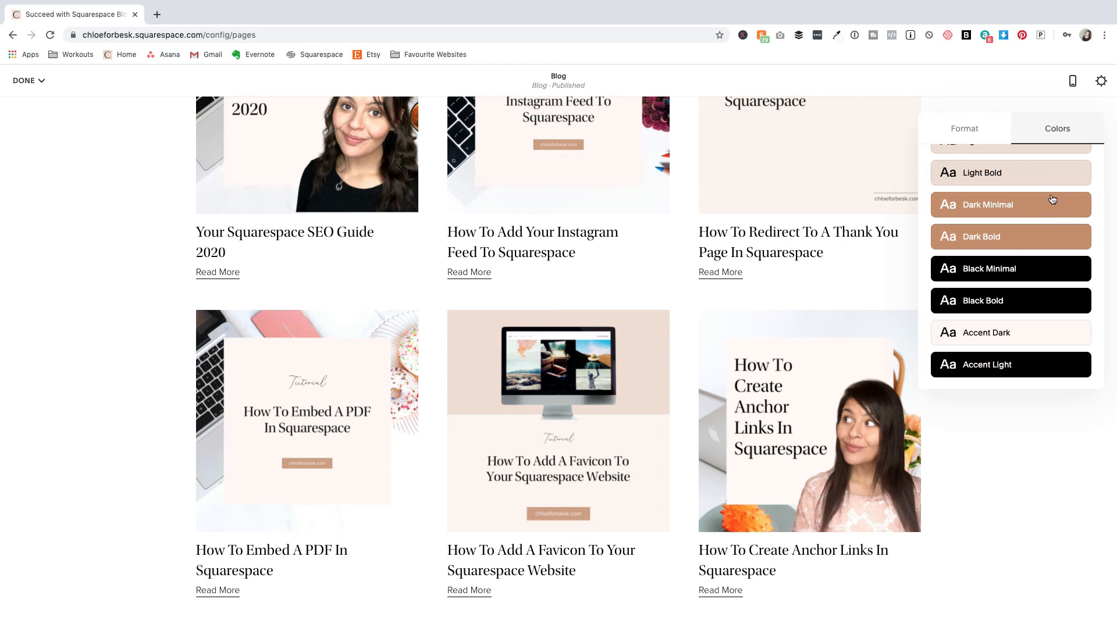
scroll(1053, 224, up, 3)
scroll(772, 196, up, 5)
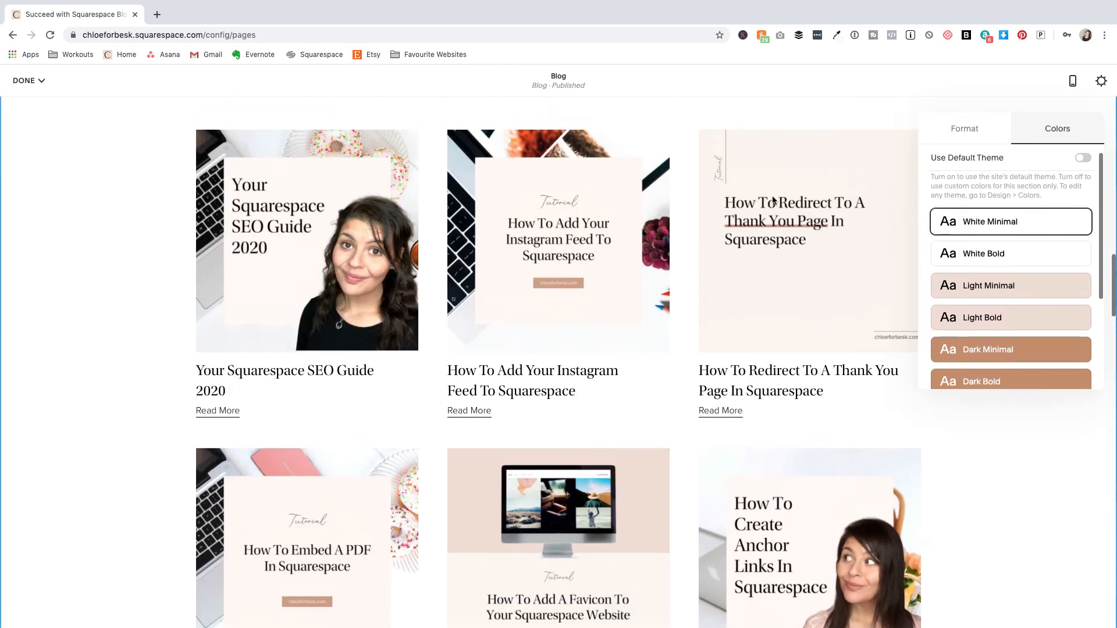
scroll(839, 232, up, 5)
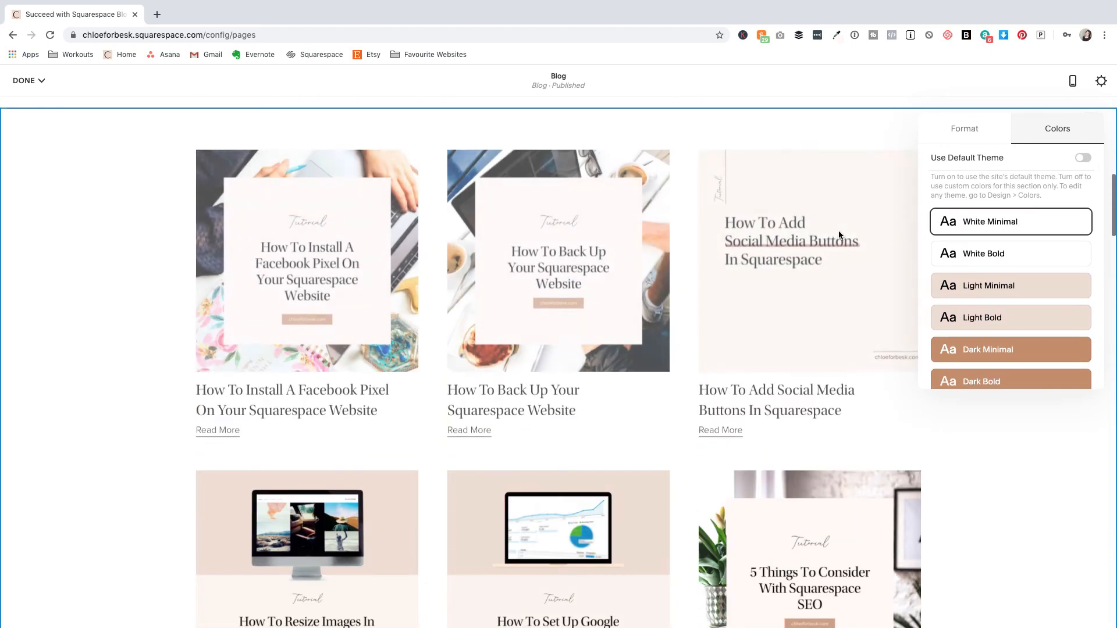
click(1014, 289)
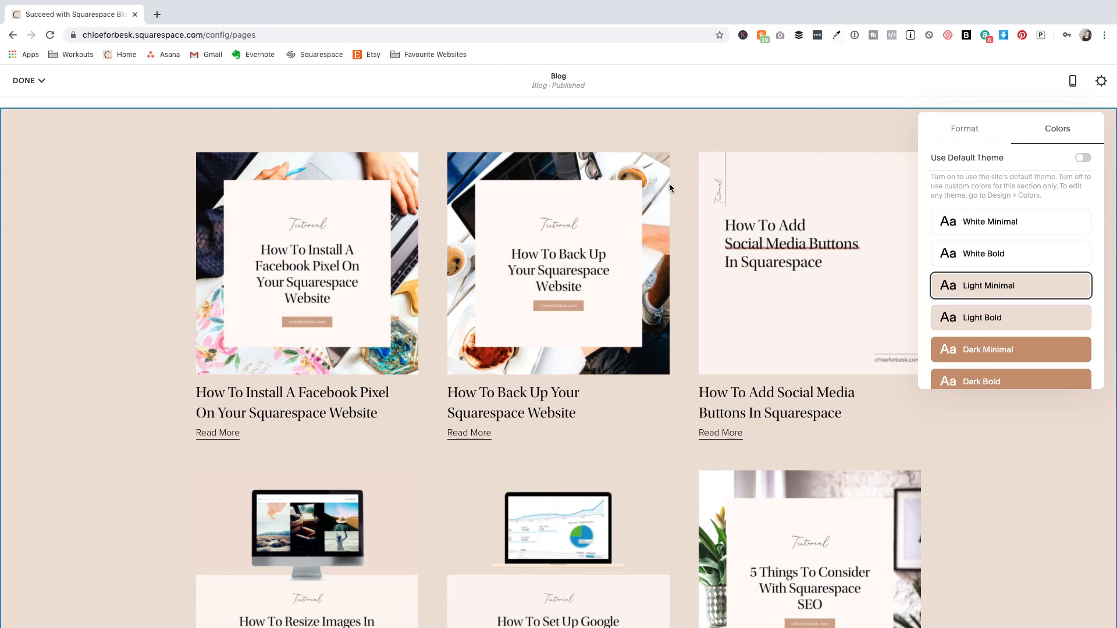
click(27, 81)
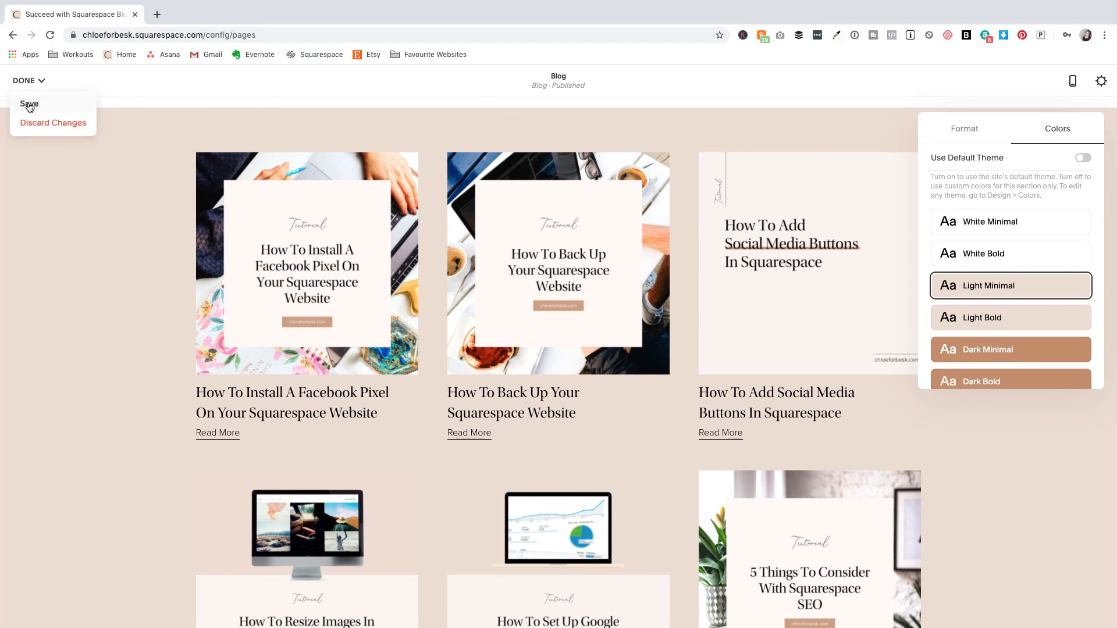
click(29, 105)
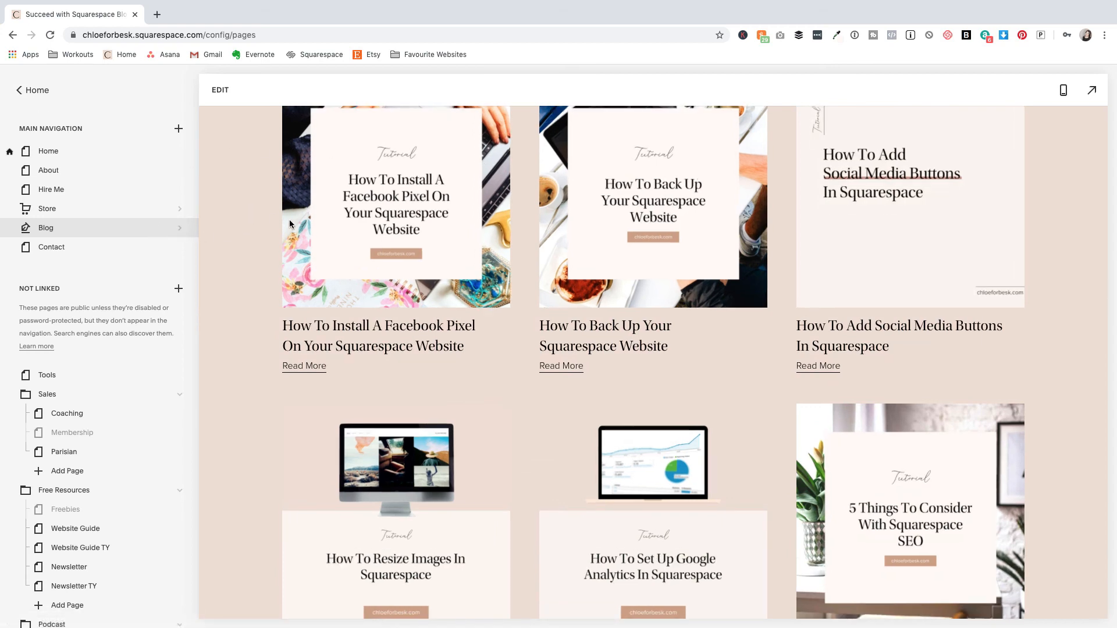
- Open the post "How To Install A Facebook Pixel On Your Squarespace Website" and look through its content and styling
scroll(292, 221, down, 2)
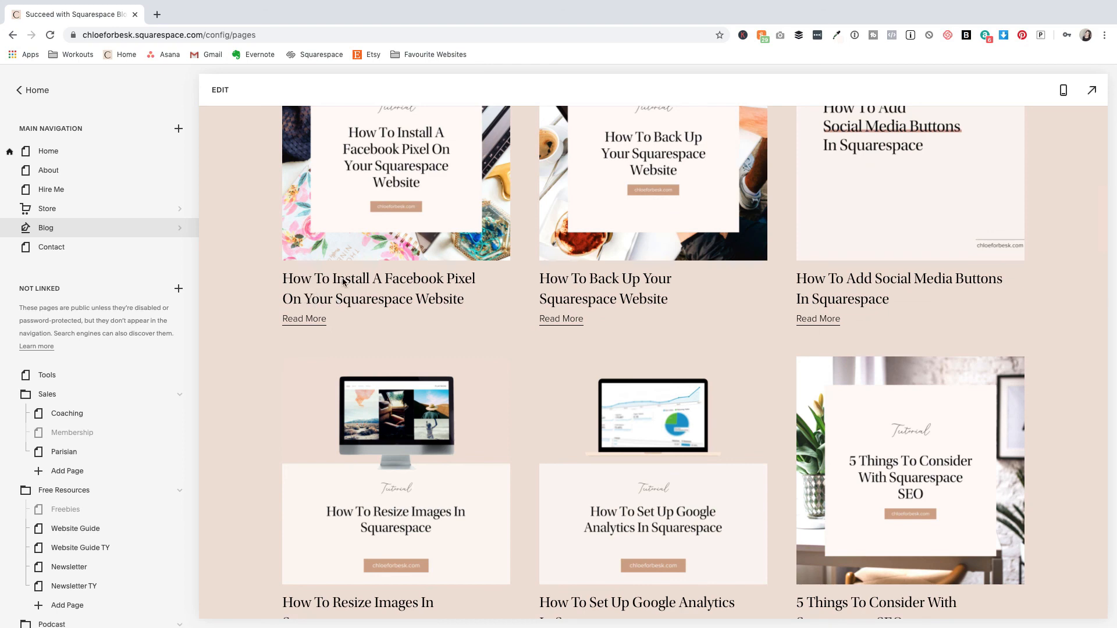
click(336, 290)
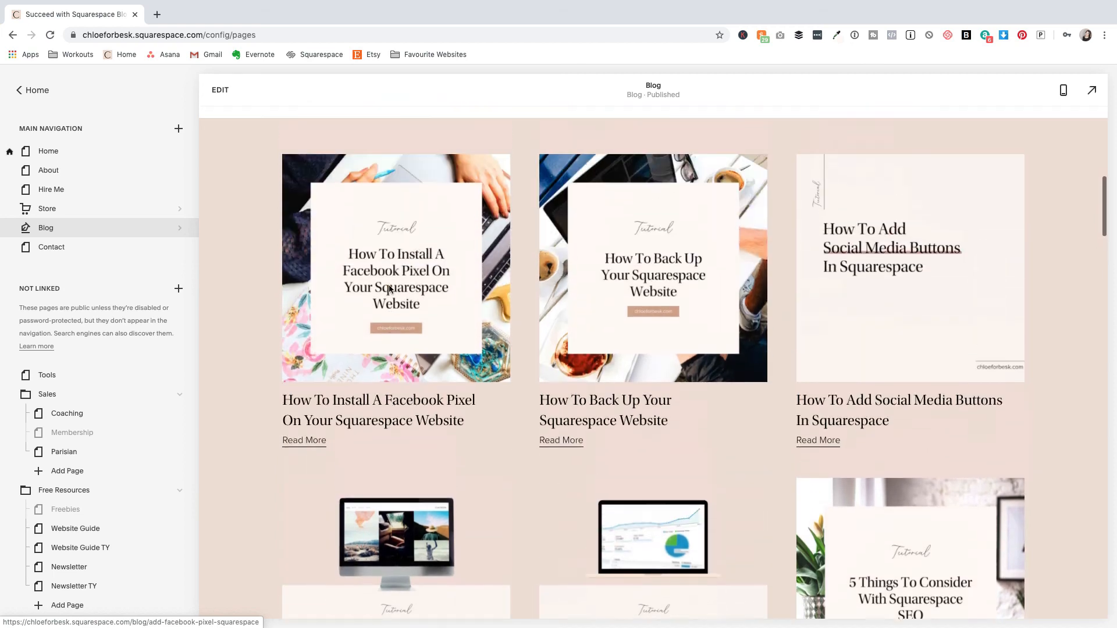
scroll(390, 289, up, 3)
scroll(389, 290, down, 3)
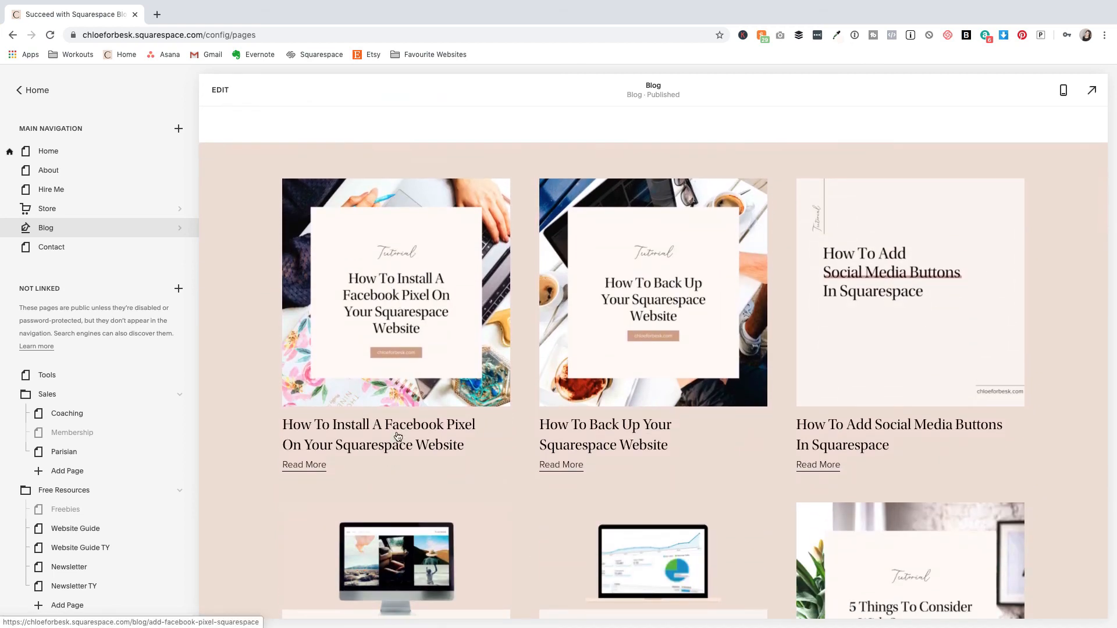
click(389, 445)
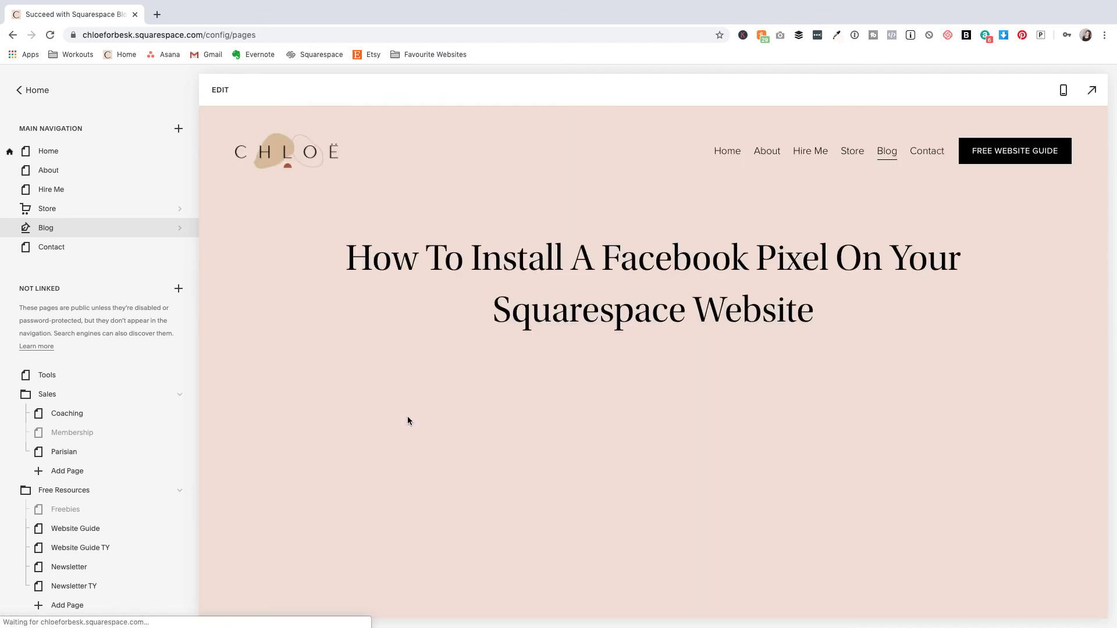
scroll(446, 416, down, 5)
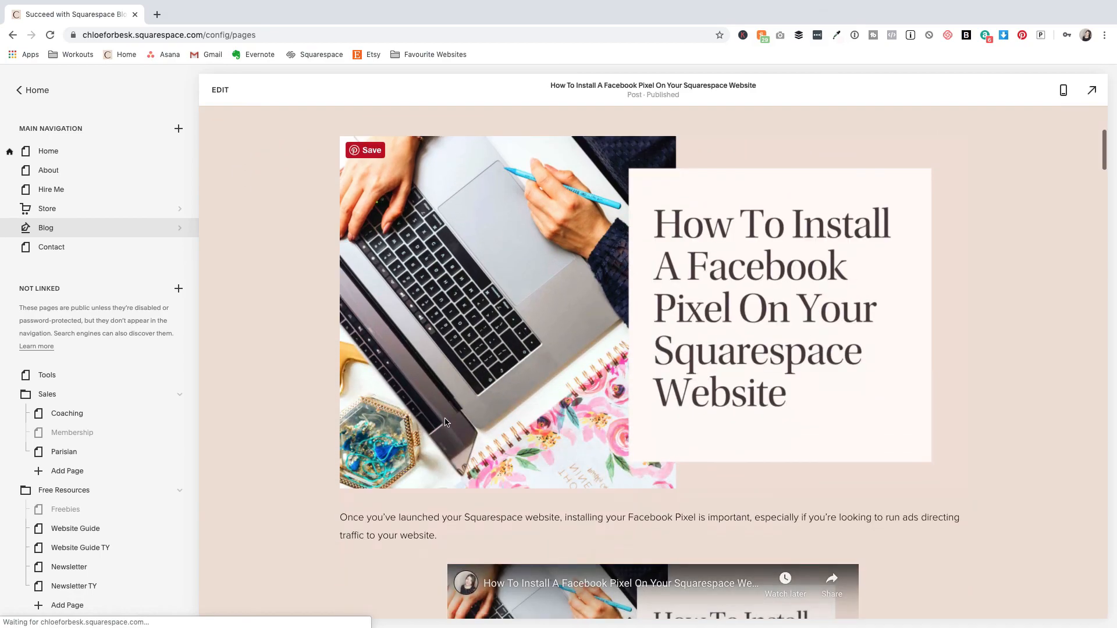
scroll(445, 422, down, 15)
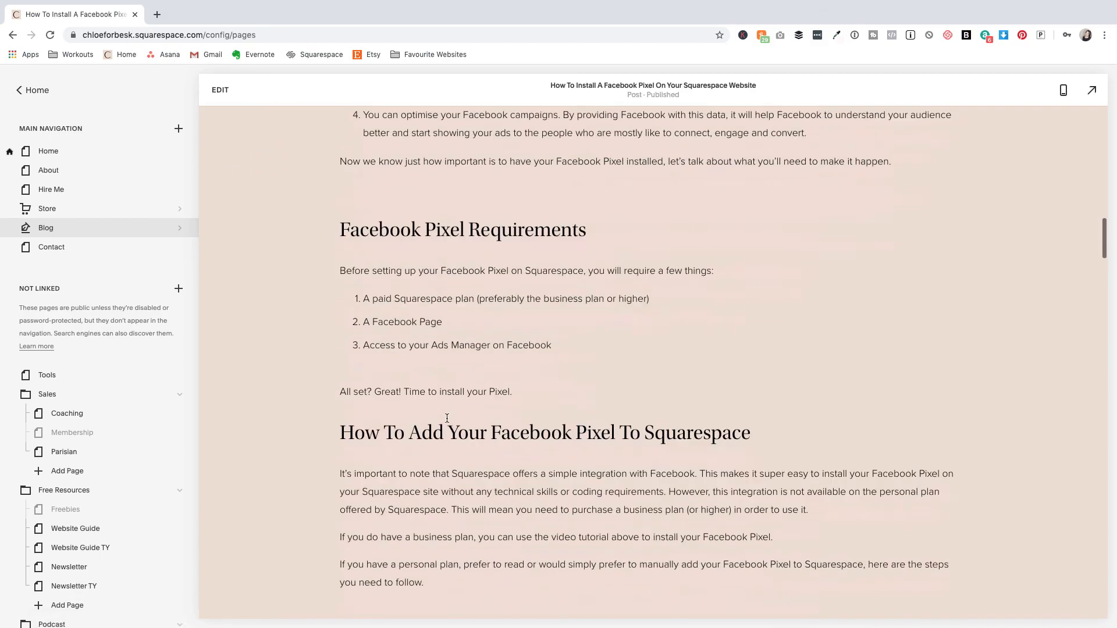
scroll(447, 418, down, 6)
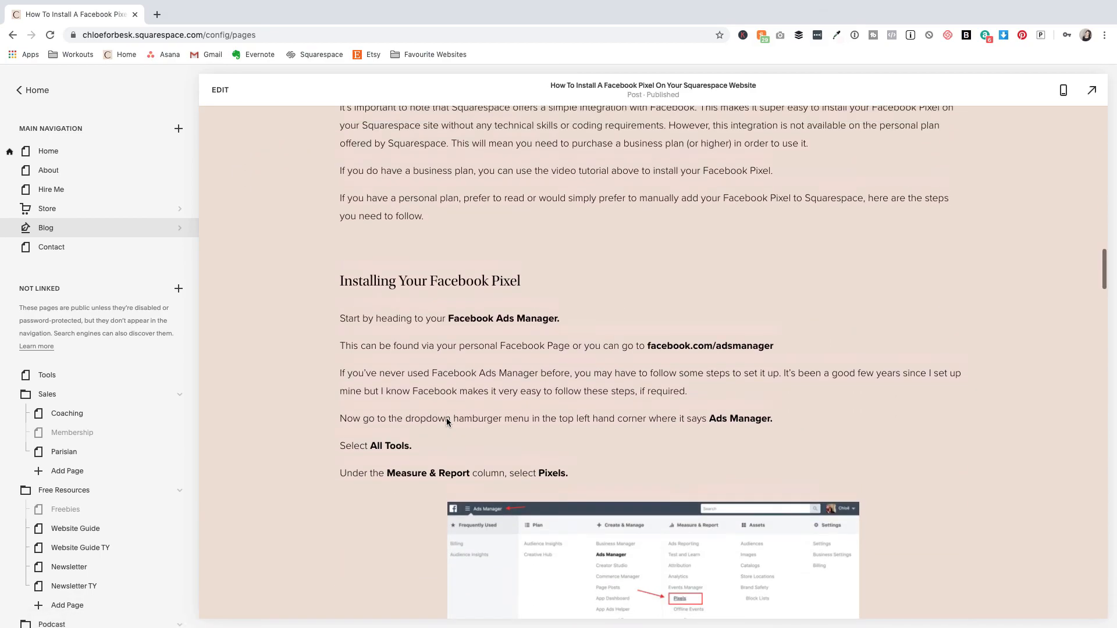
scroll(447, 421, up, 20)
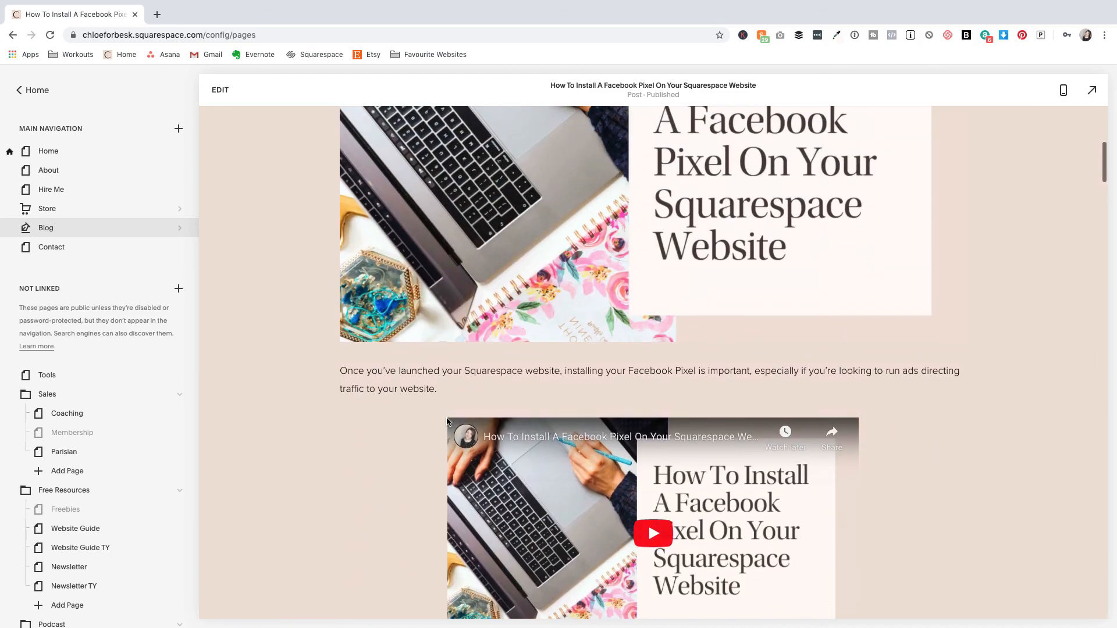
scroll(390, 392, up, 5)
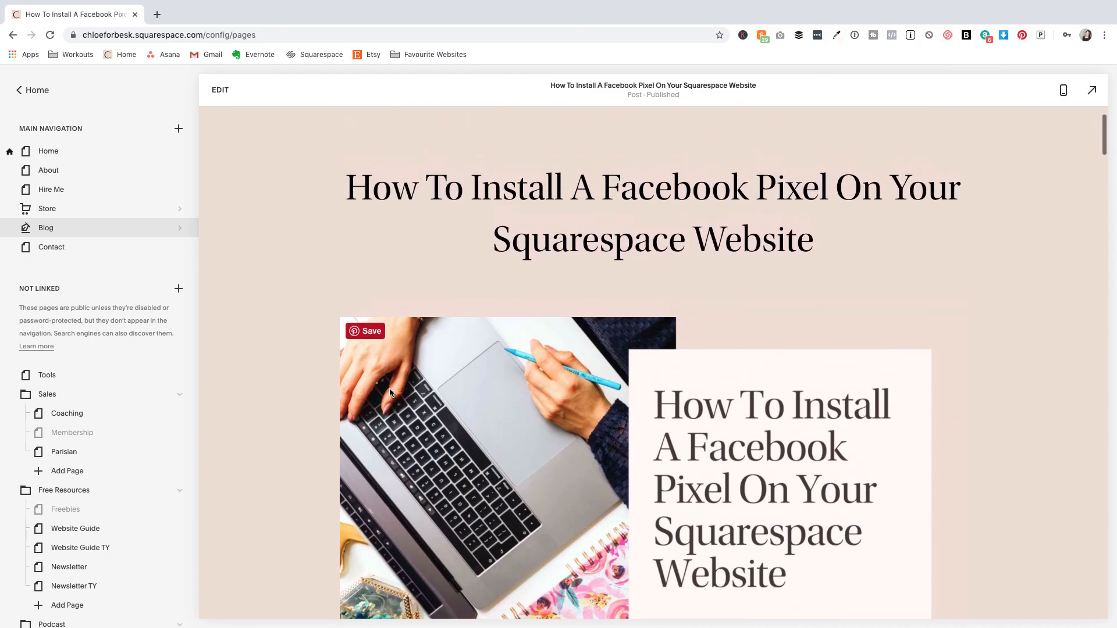
scroll(390, 393, up, 2)
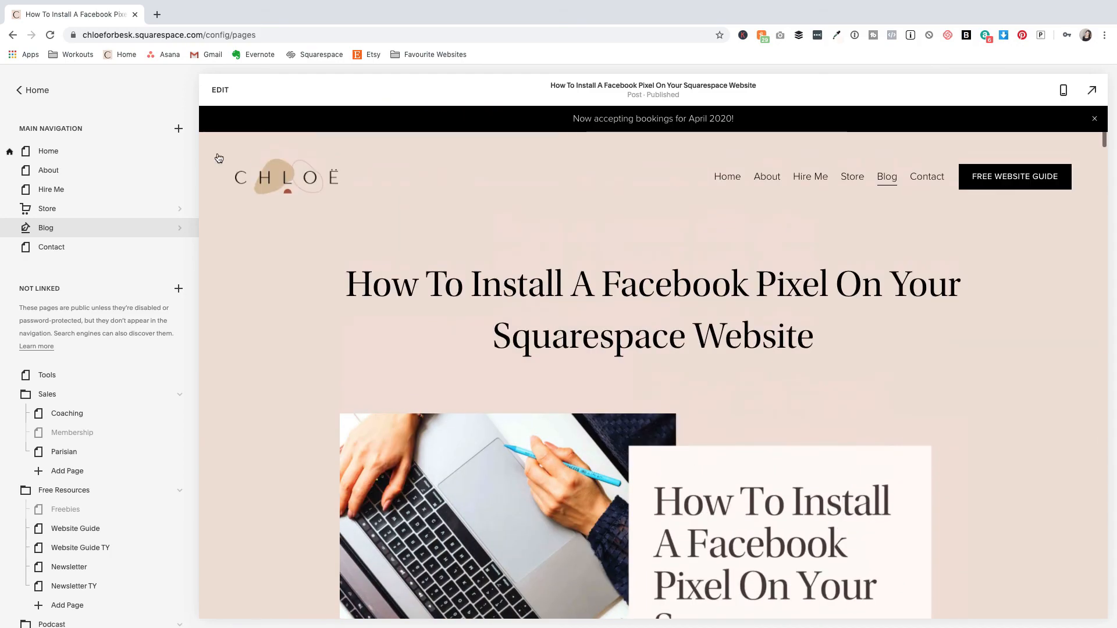
- Open the advanced font settings of the site's Cluny (Custom) font pack in the design settings
click(44, 93)
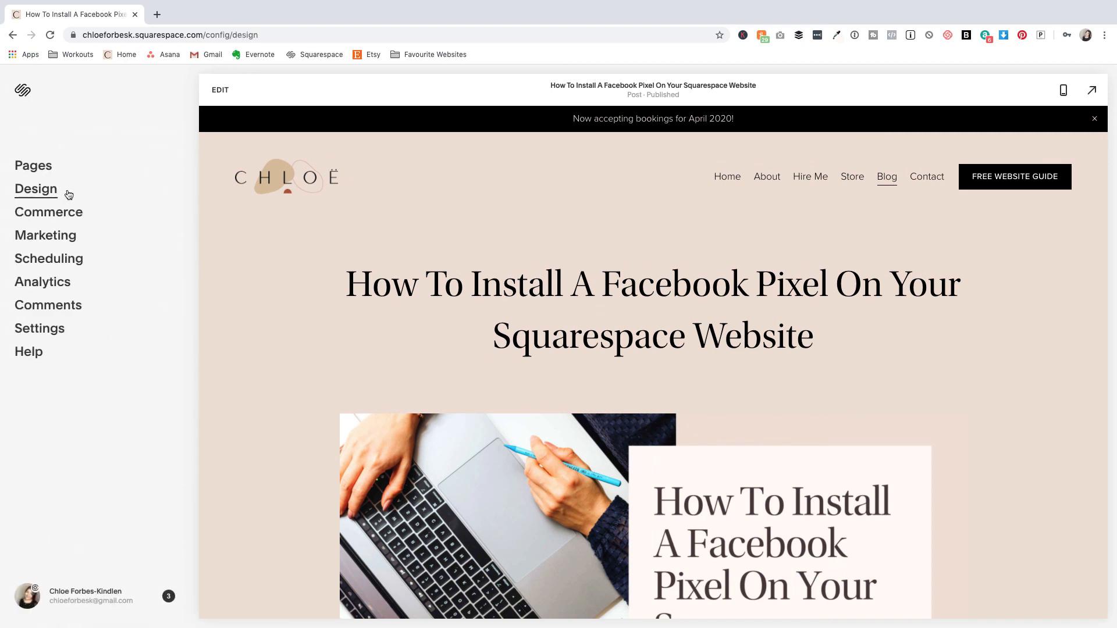
click(68, 194)
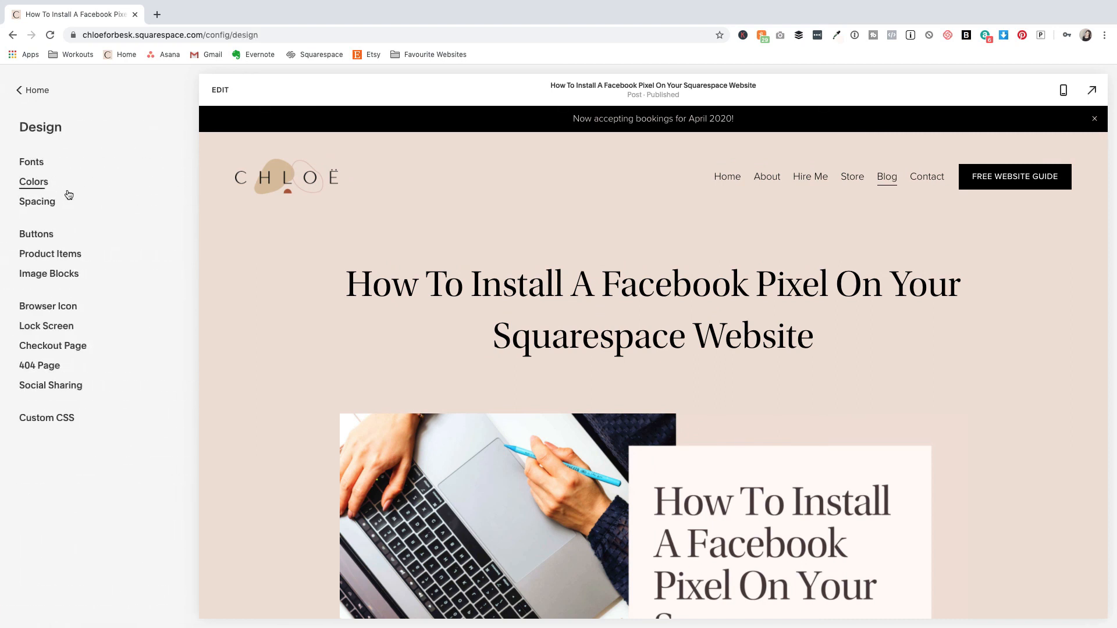
click(41, 165)
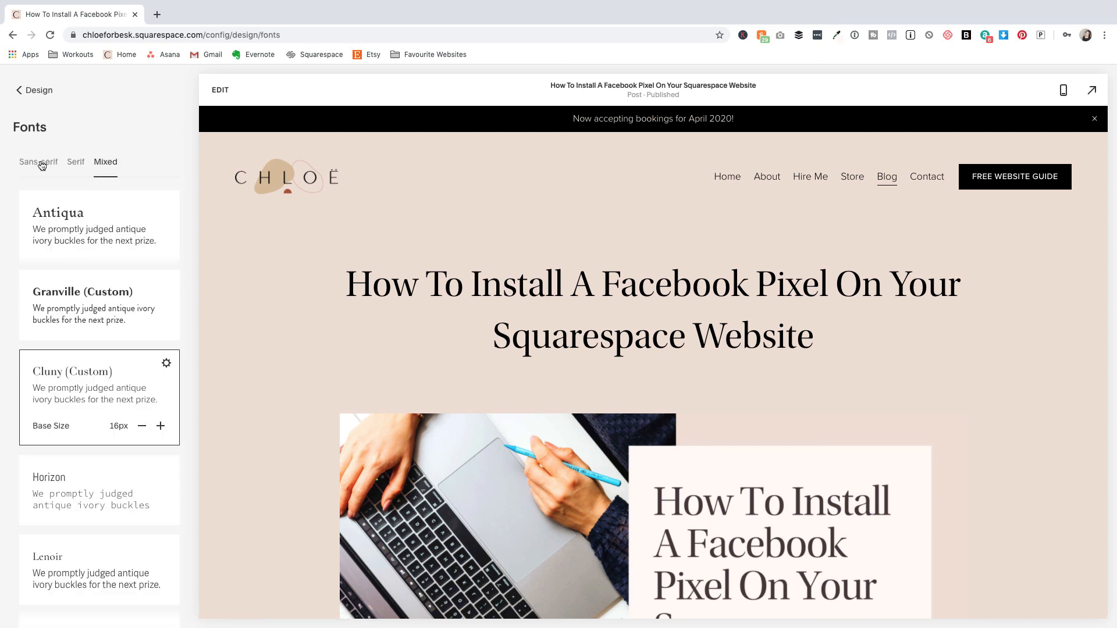
click(167, 365)
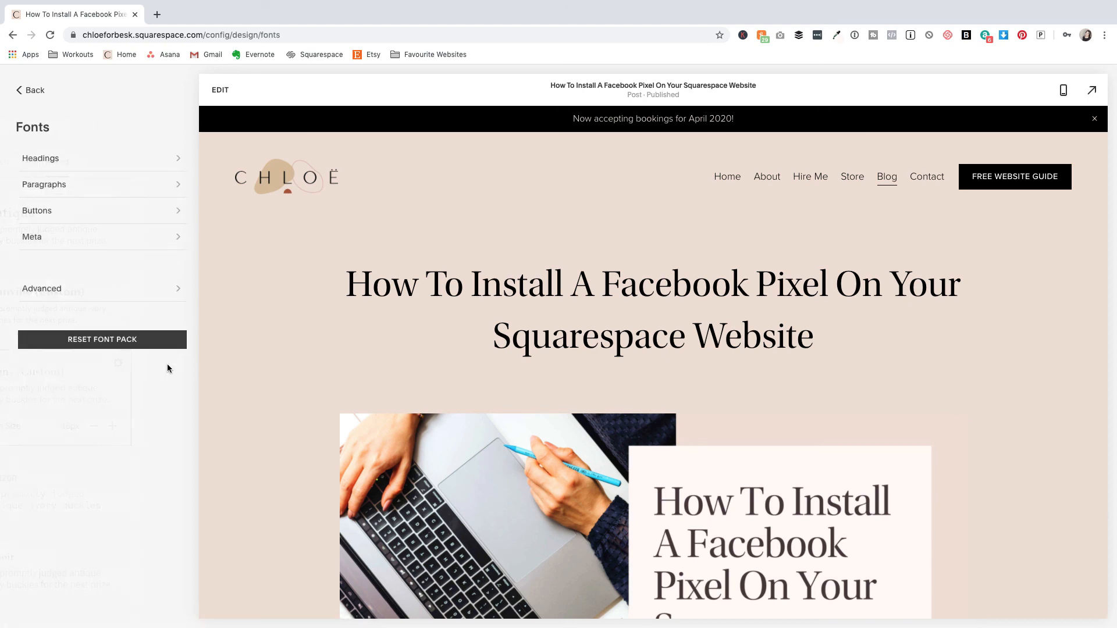
click(162, 298)
- Look through the advanced font options for the blog layouts, check the Basic Grid title's style and size, and return to the list
scroll(156, 299, down, 8)
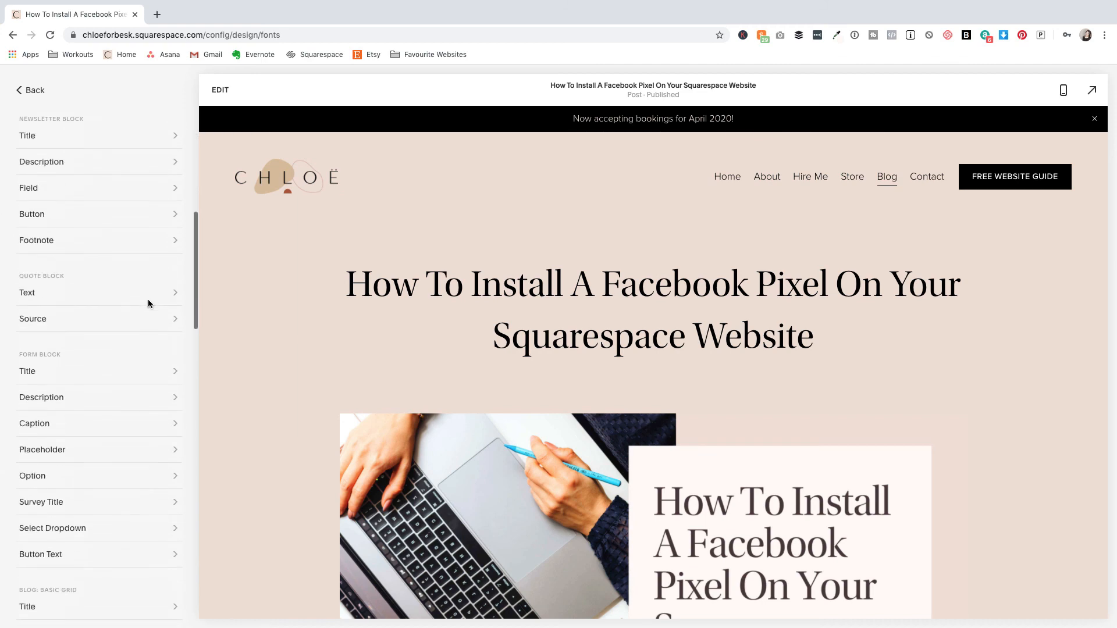
scroll(149, 304, down, 5)
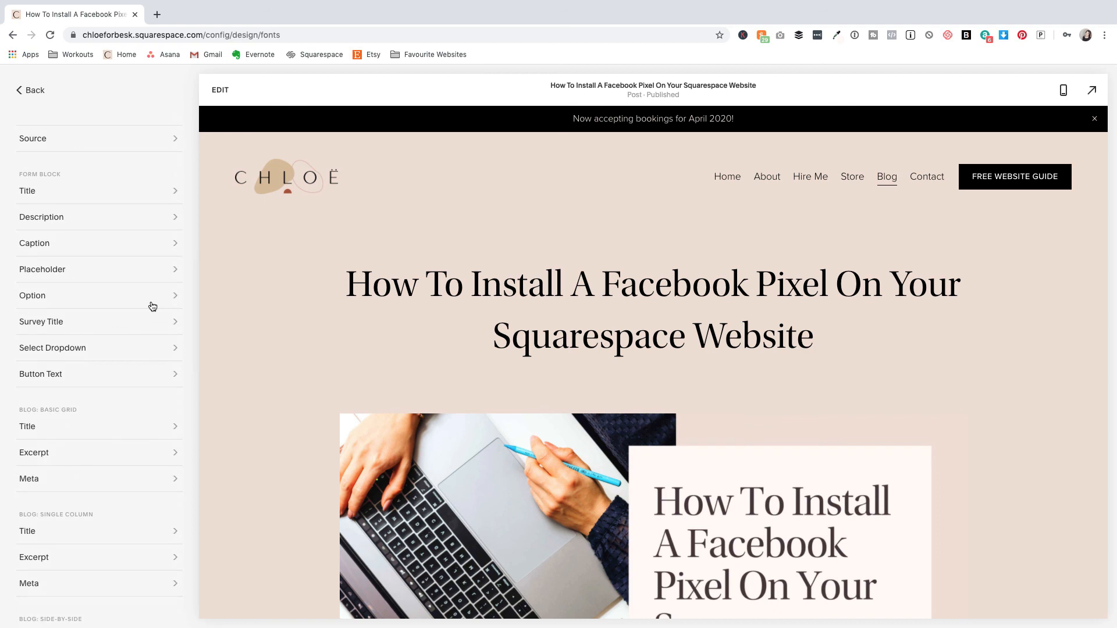
scroll(152, 307, down, 5)
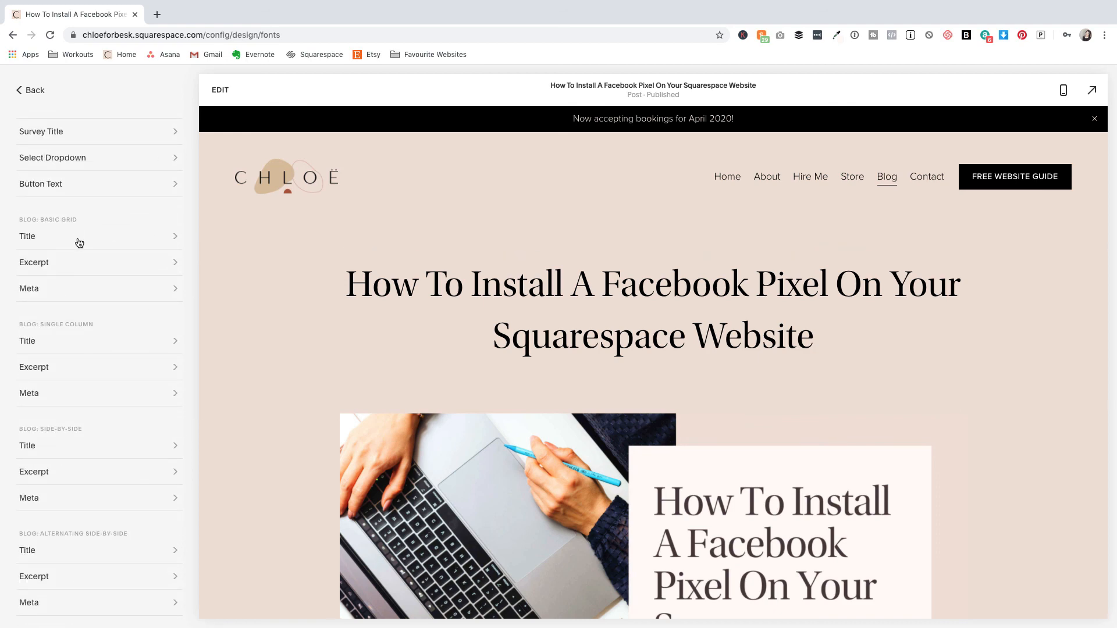
click(92, 247)
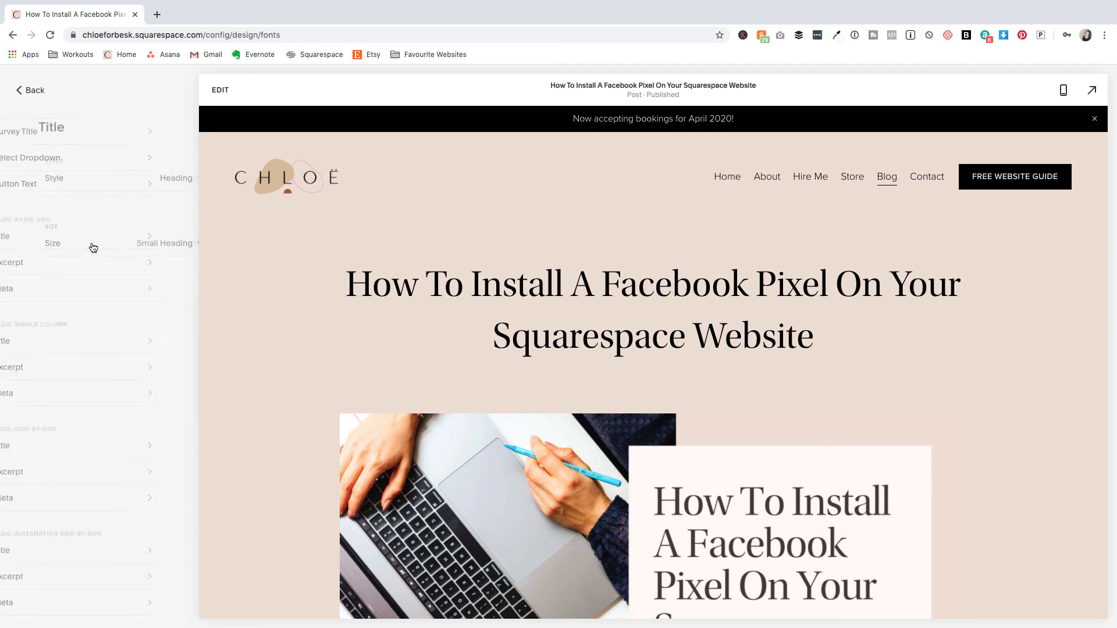
click(33, 93)
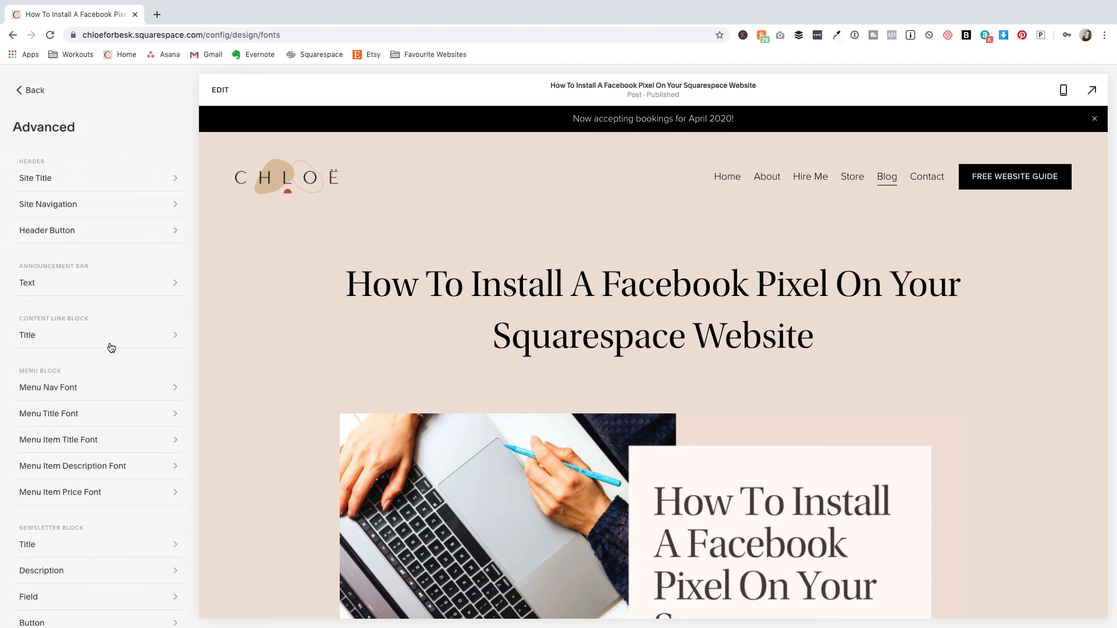
- Leave the advanced font settings and open the Light Minimal theme for editing in the site's color settings
scroll(114, 339, down, 5)
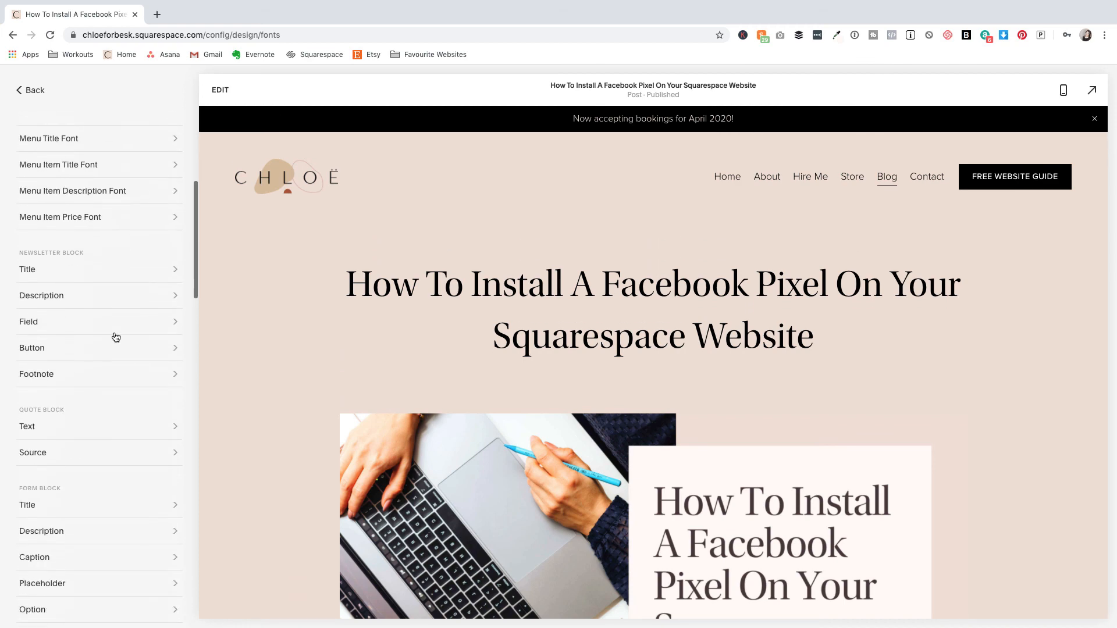
click(36, 93)
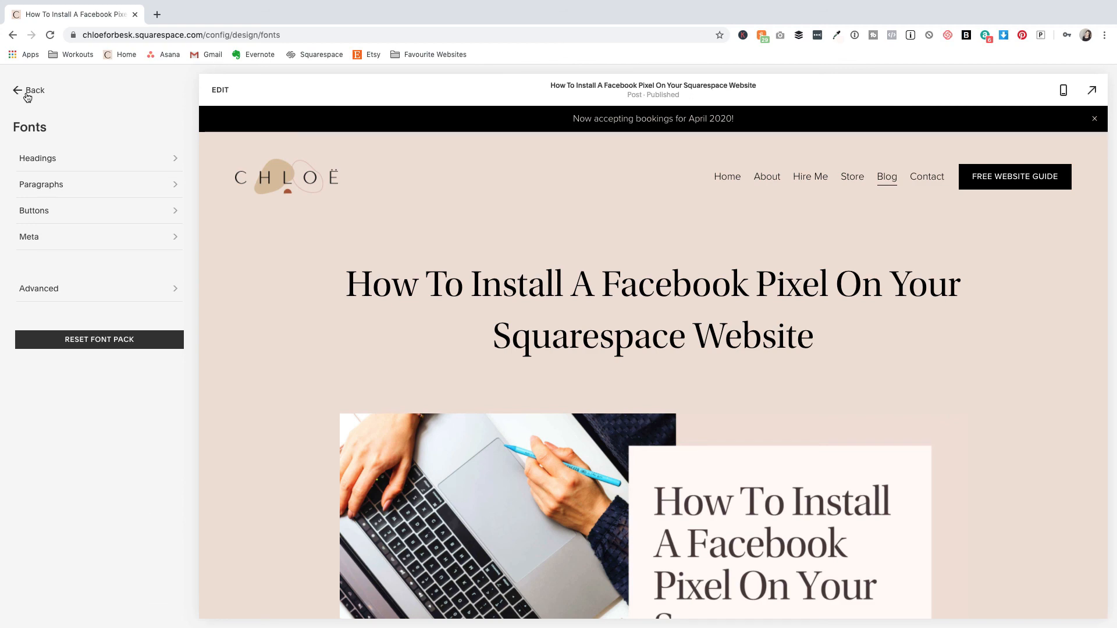
click(26, 92)
click(26, 94)
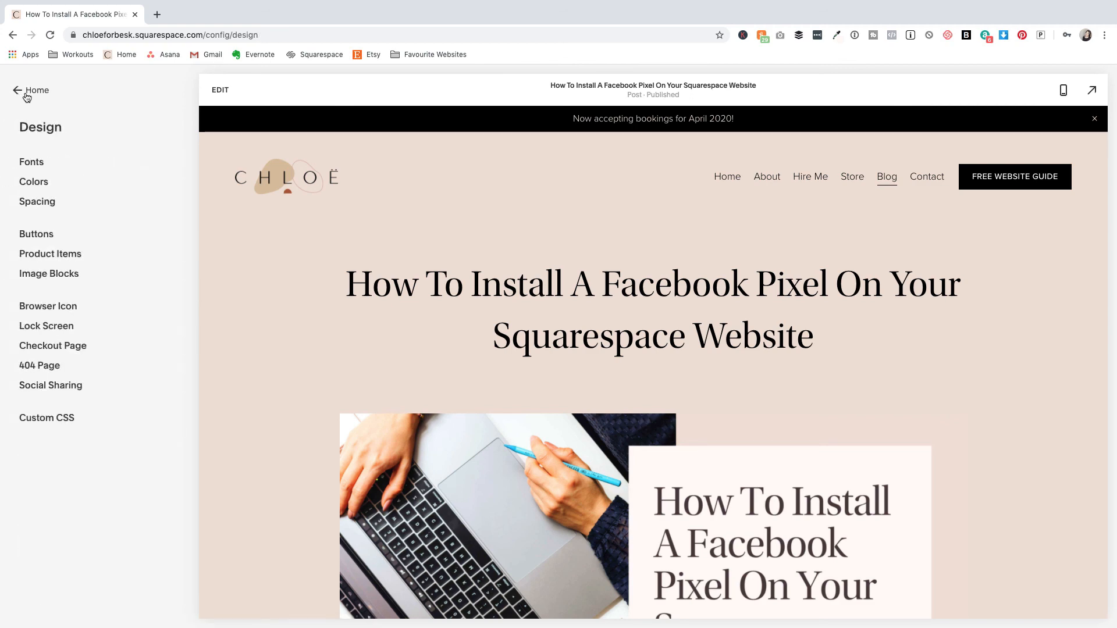
click(32, 183)
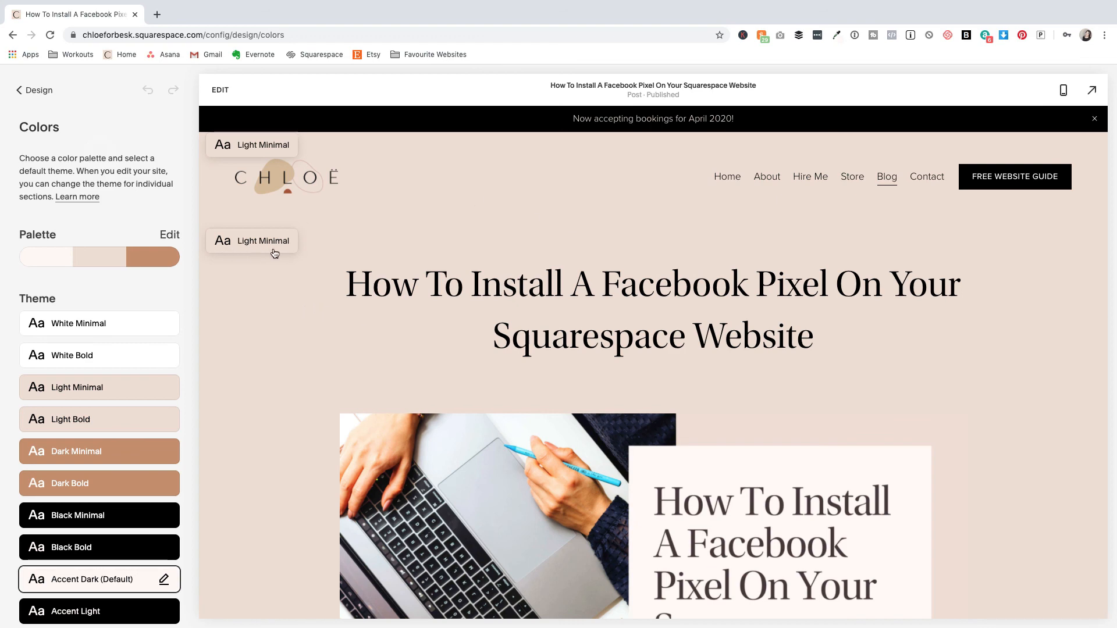
scroll(162, 386, down, 1)
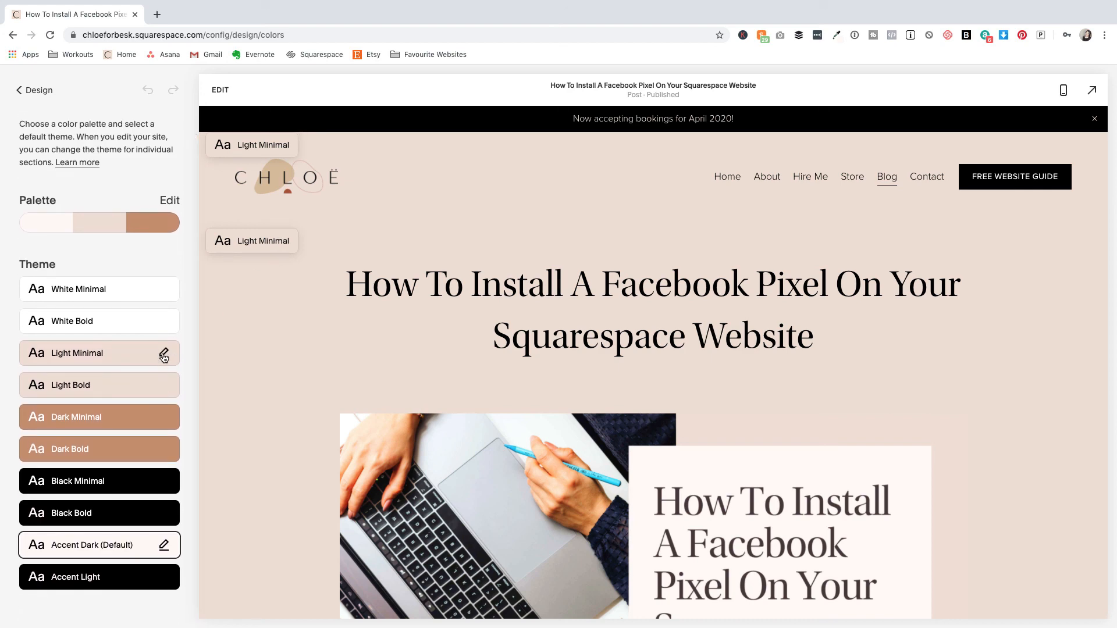
click(164, 356)
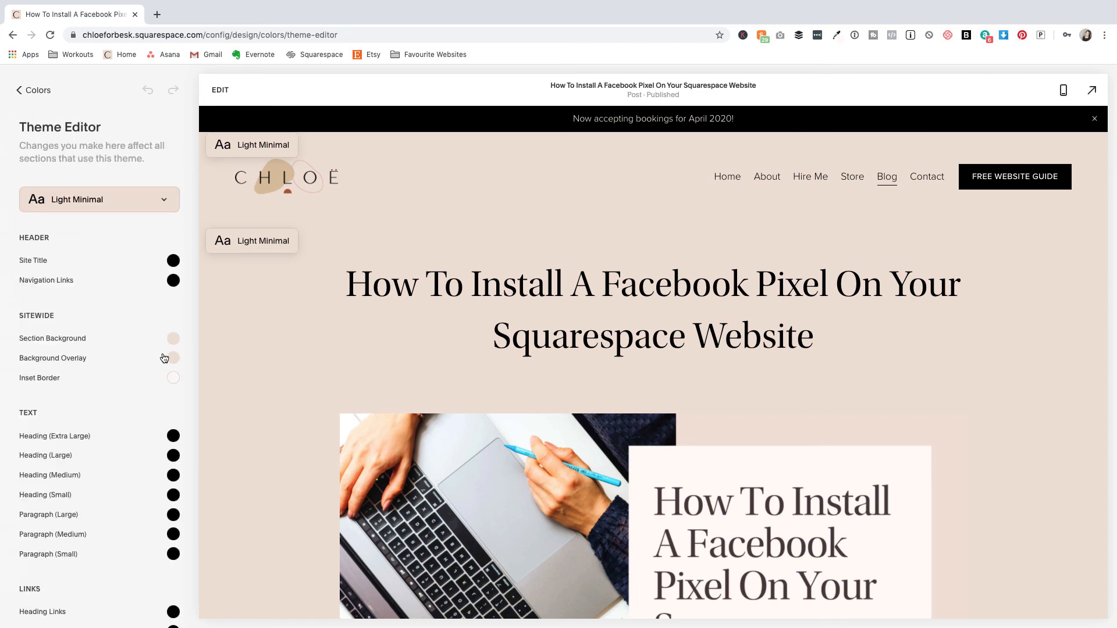
- Filter the Light Minimal theme's colors to those used by the blog post section, and return to the full list
scroll(144, 365, down, 1)
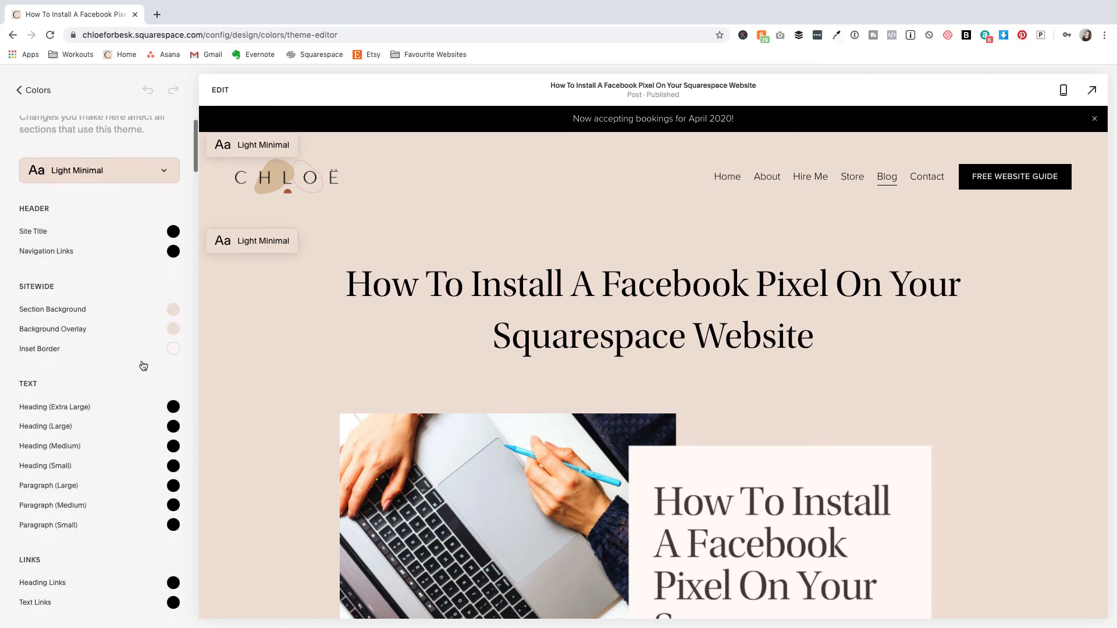
click(270, 365)
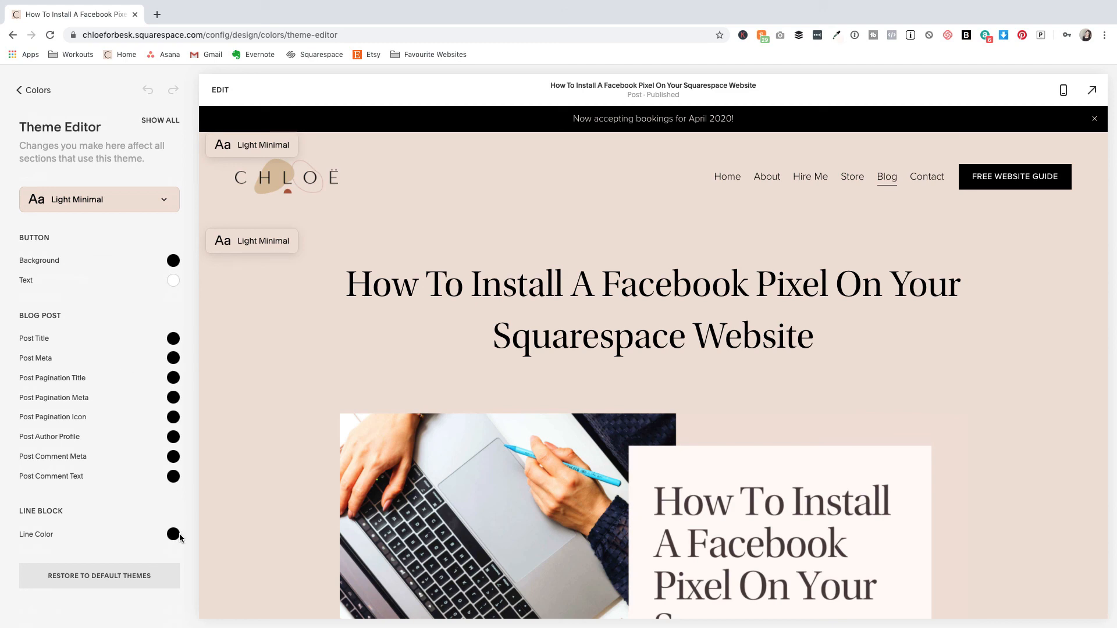
click(162, 121)
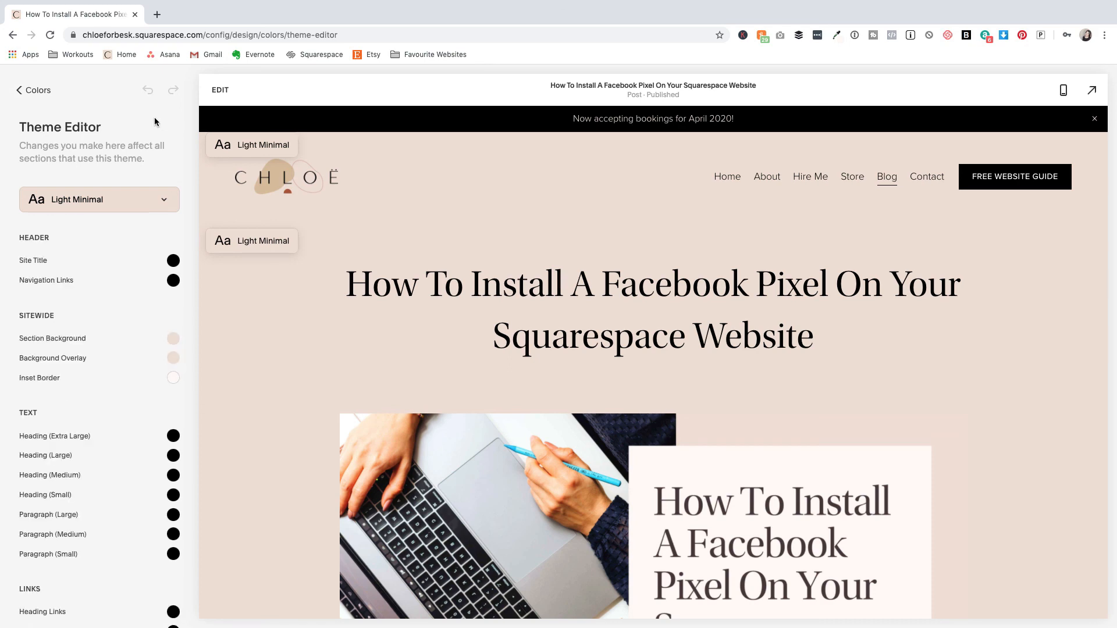
- Look through the Light Minimal theme's full color list for the Alternating, Grid and Masonry blog layout options
scroll(142, 456, down, 6)
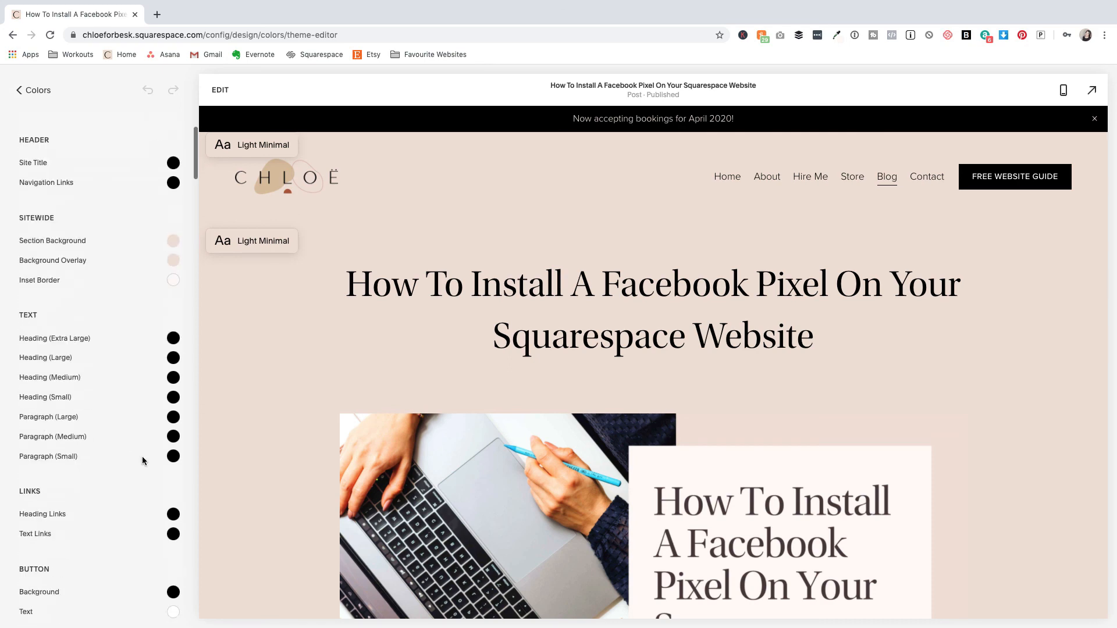
scroll(142, 462, down, 10)
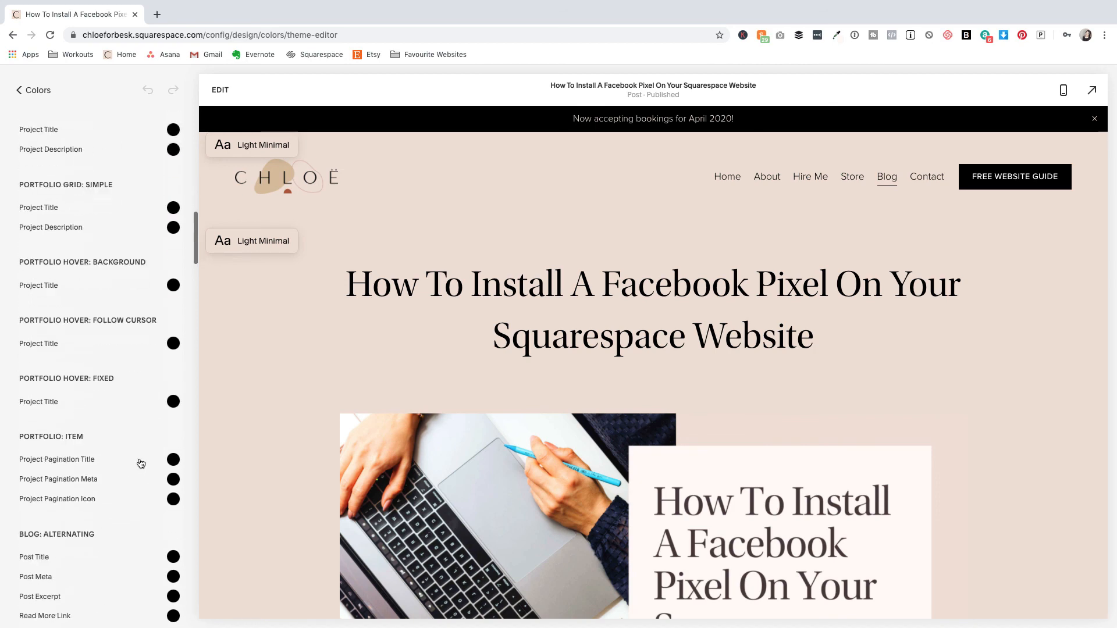
scroll(141, 463, down, 4)
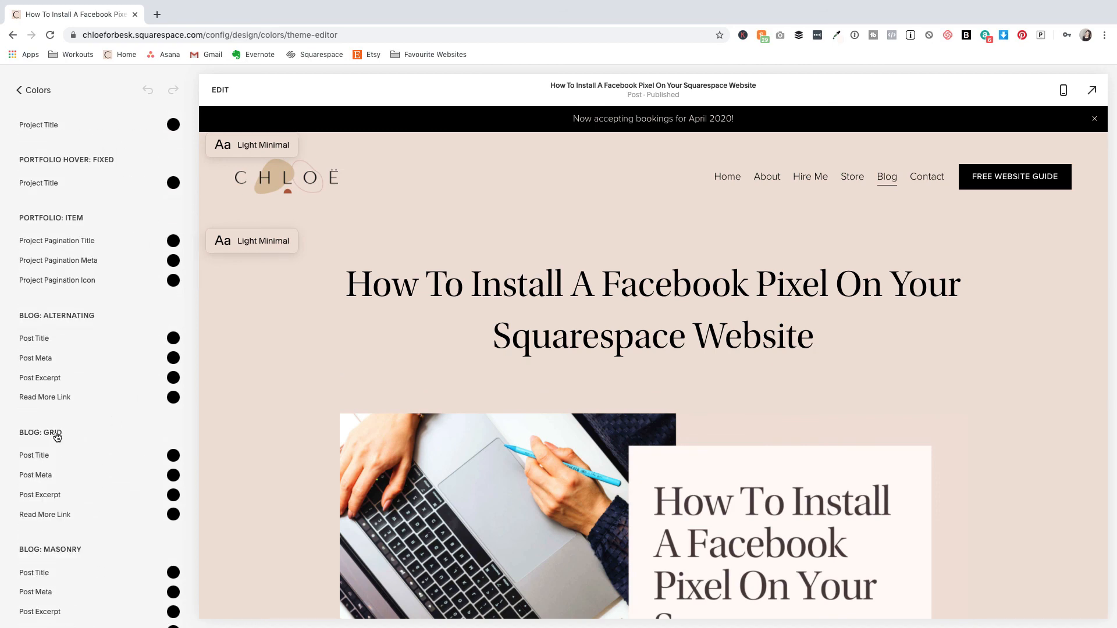